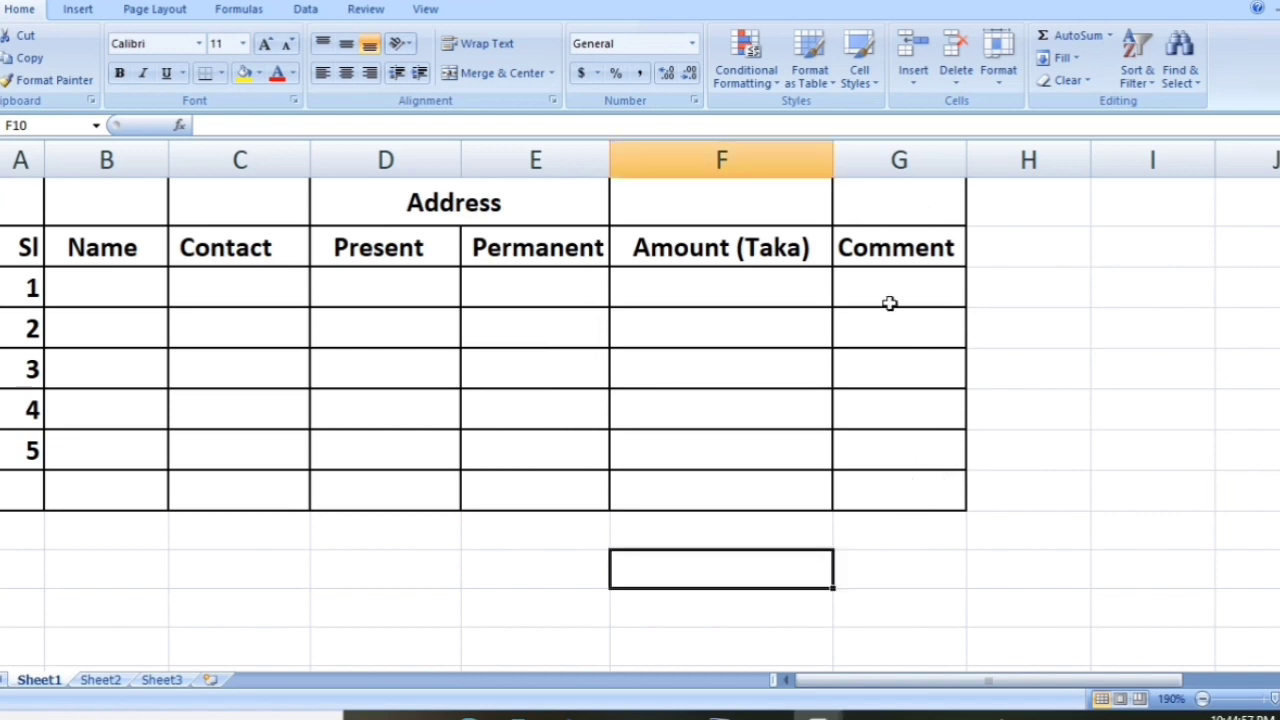
pyautogui.moveTo(903, 195); pyautogui.dragTo(929, 486)
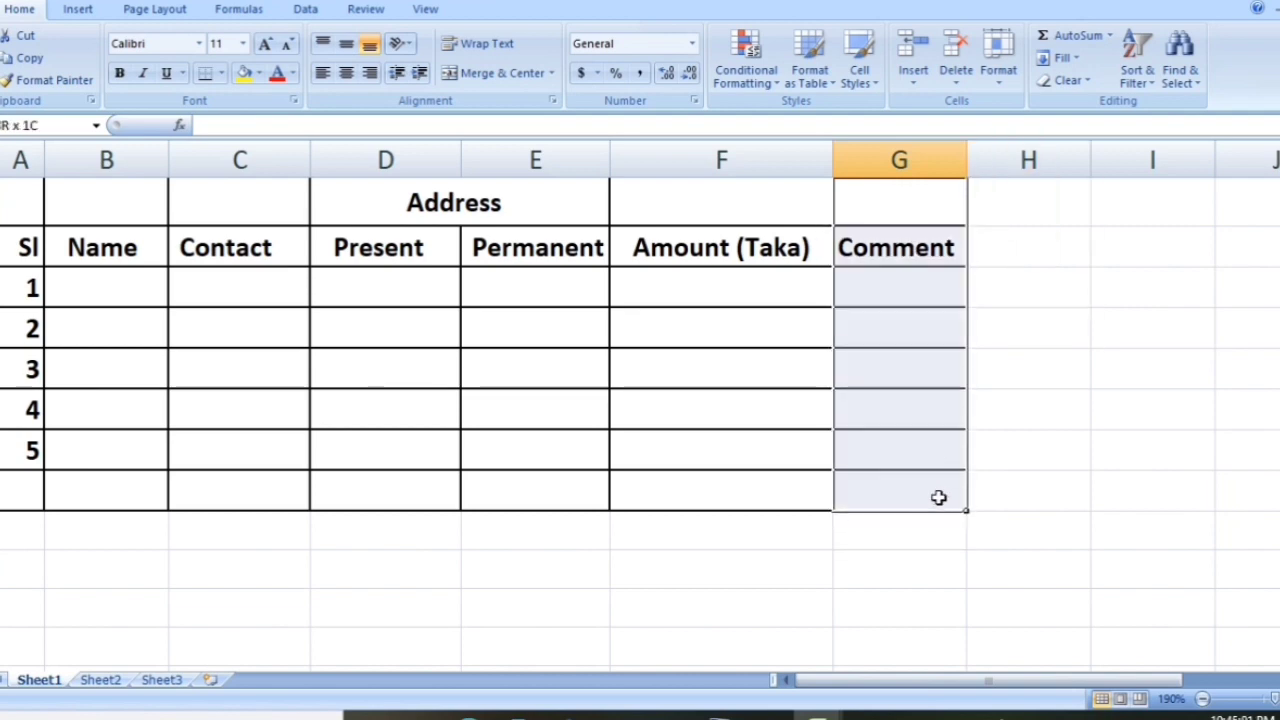
pyautogui.click(1034, 392)
pyautogui.moveTo(82, 288); pyautogui.dragTo(968, 298)
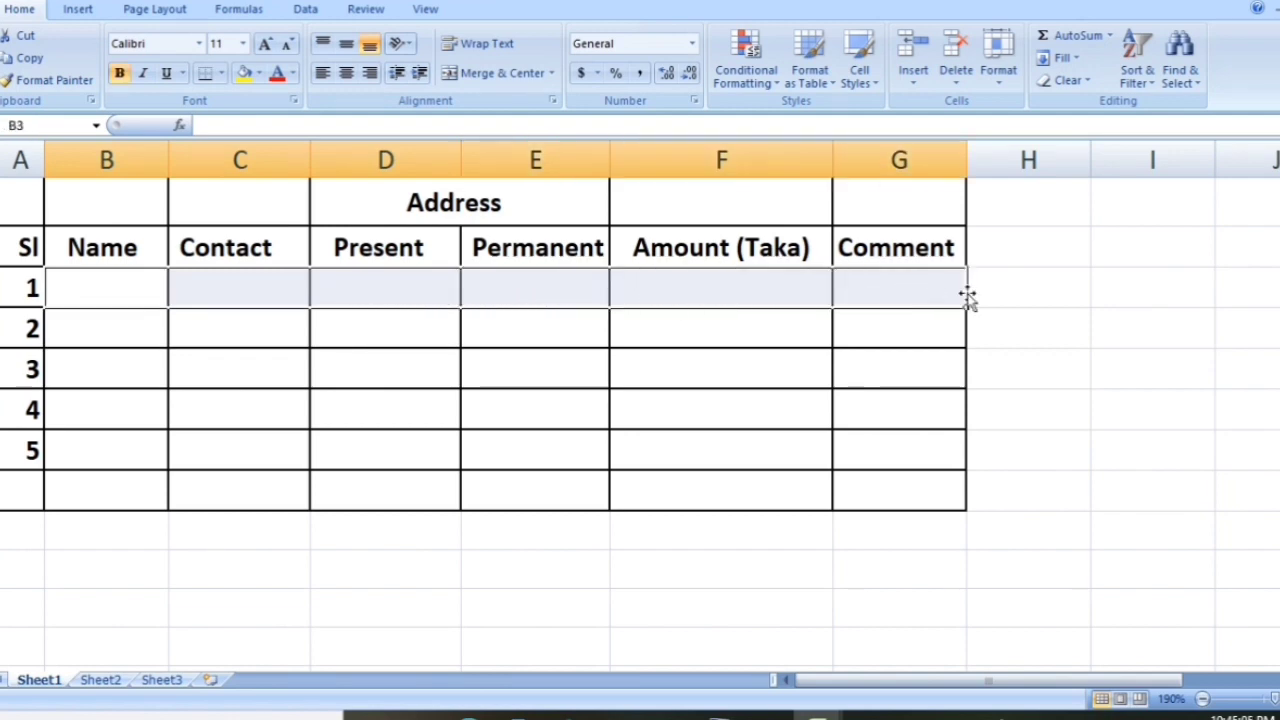
pyautogui.click(1027, 305)
pyautogui.click(694, 324)
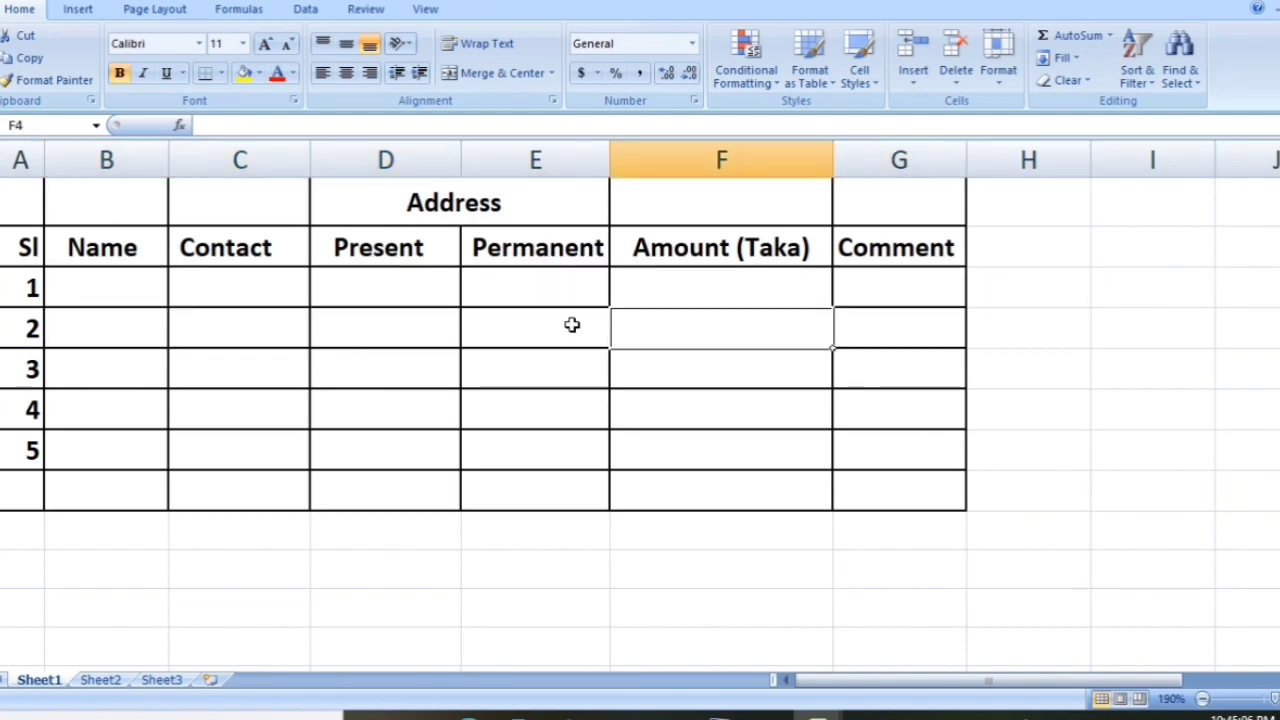
pyautogui.click(570, 324)
pyautogui.click(528, 279)
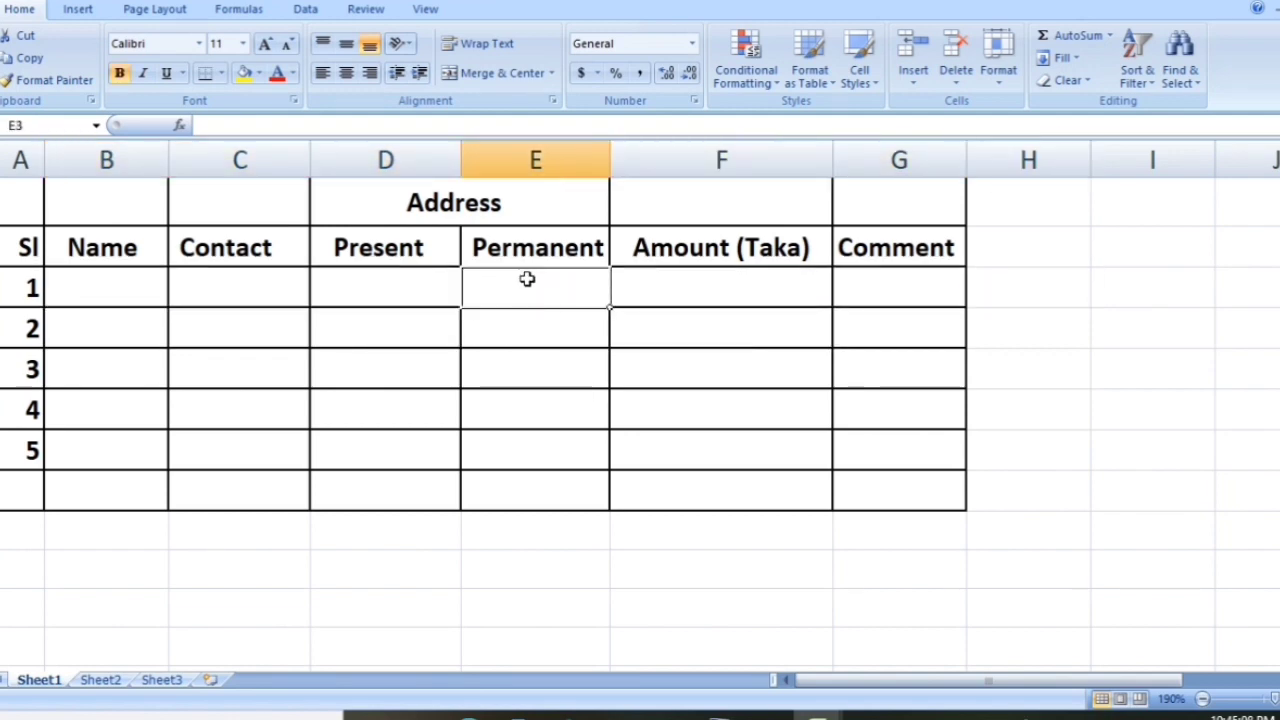
pyautogui.click(987, 325)
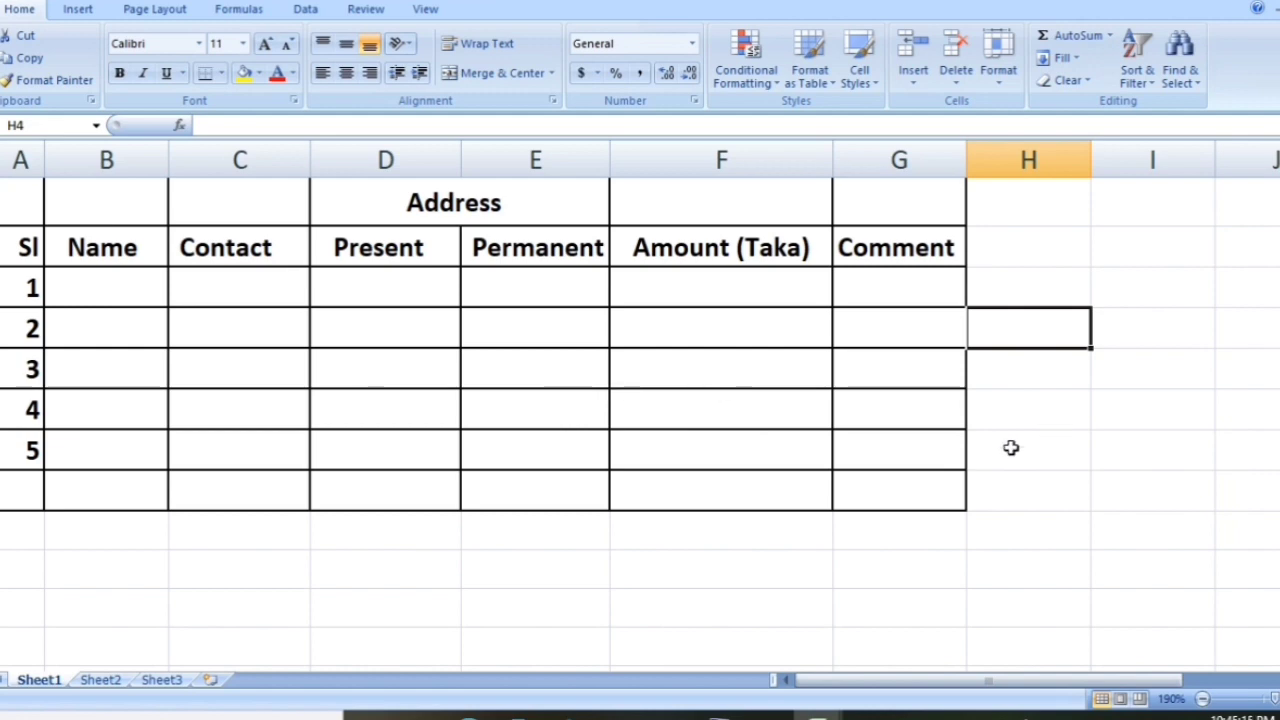
pyautogui.moveTo(904, 521); pyautogui.dragTo(943, 200)
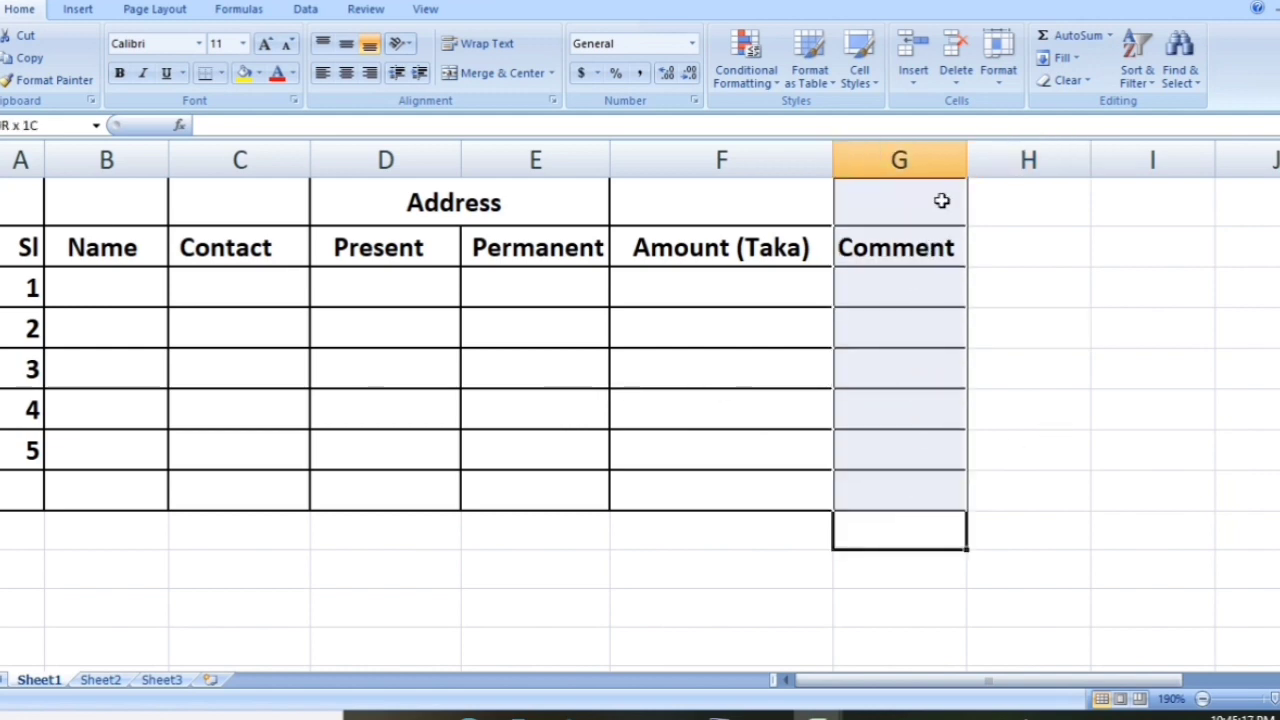
pyautogui.click(1074, 420)
pyautogui.moveTo(85, 293); pyautogui.dragTo(878, 291)
pyautogui.click(923, 317)
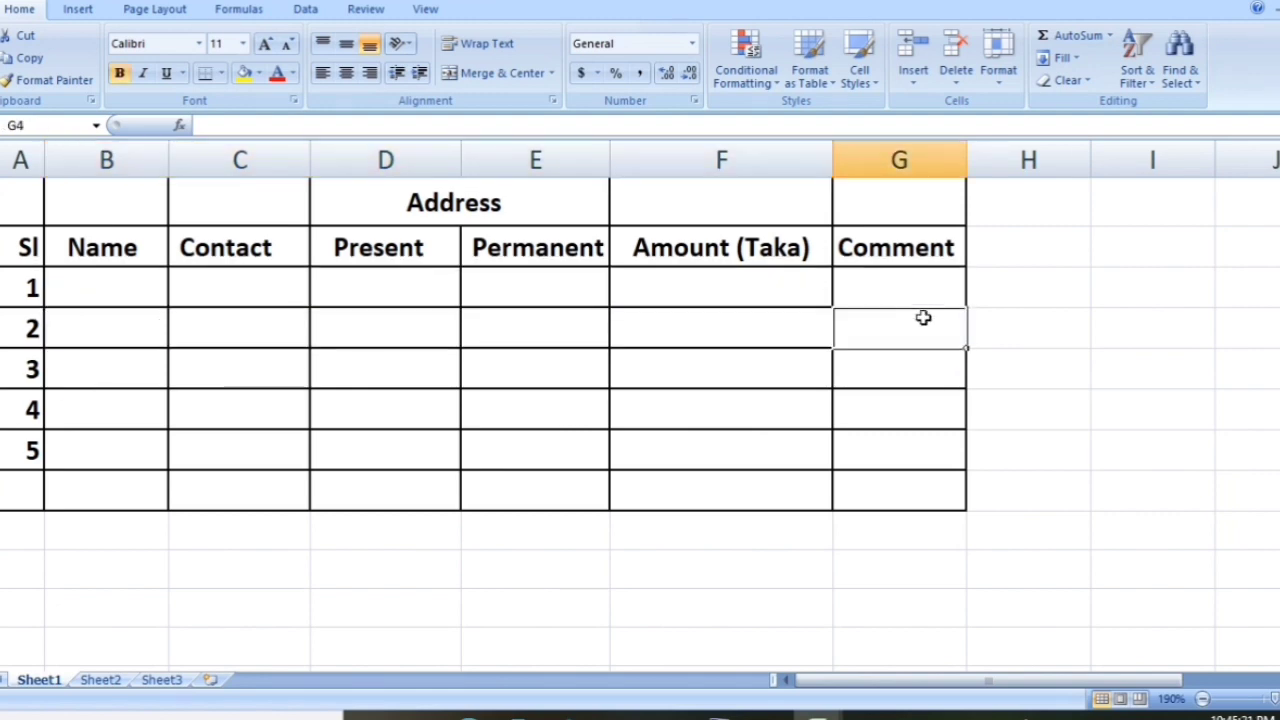
pyautogui.click(640, 337)
pyautogui.click(489, 363)
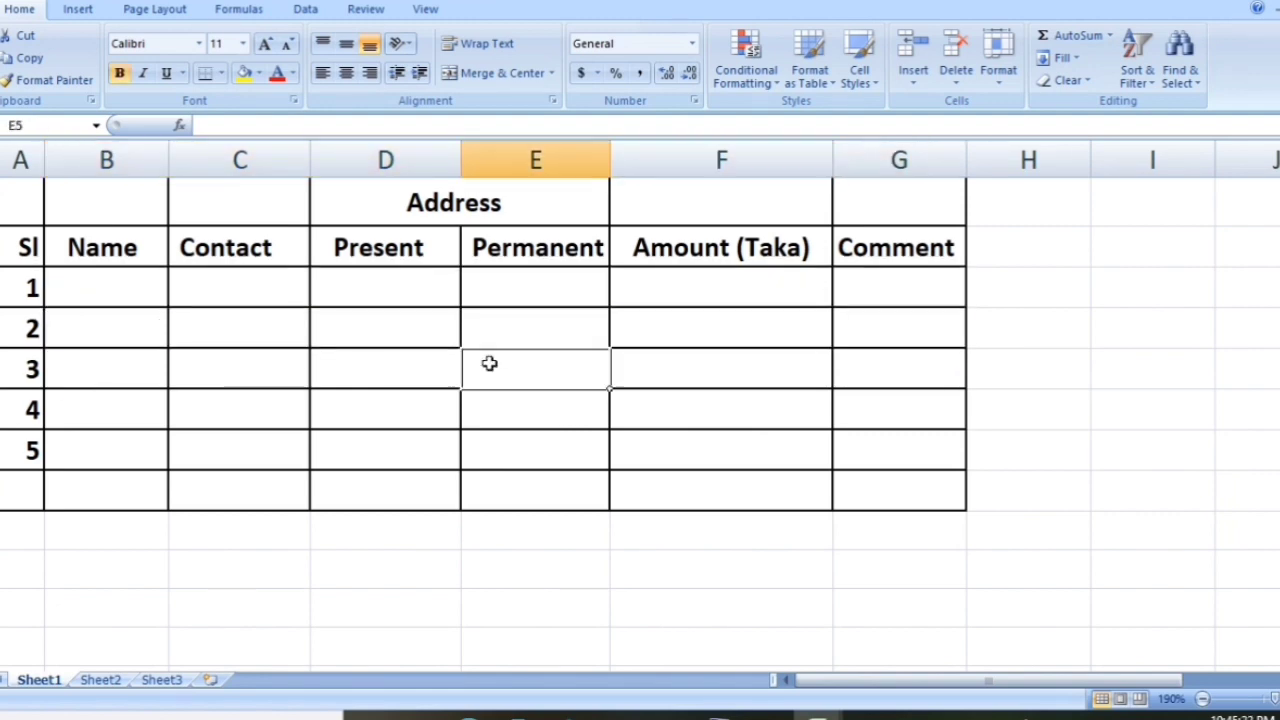
pyautogui.click(972, 306)
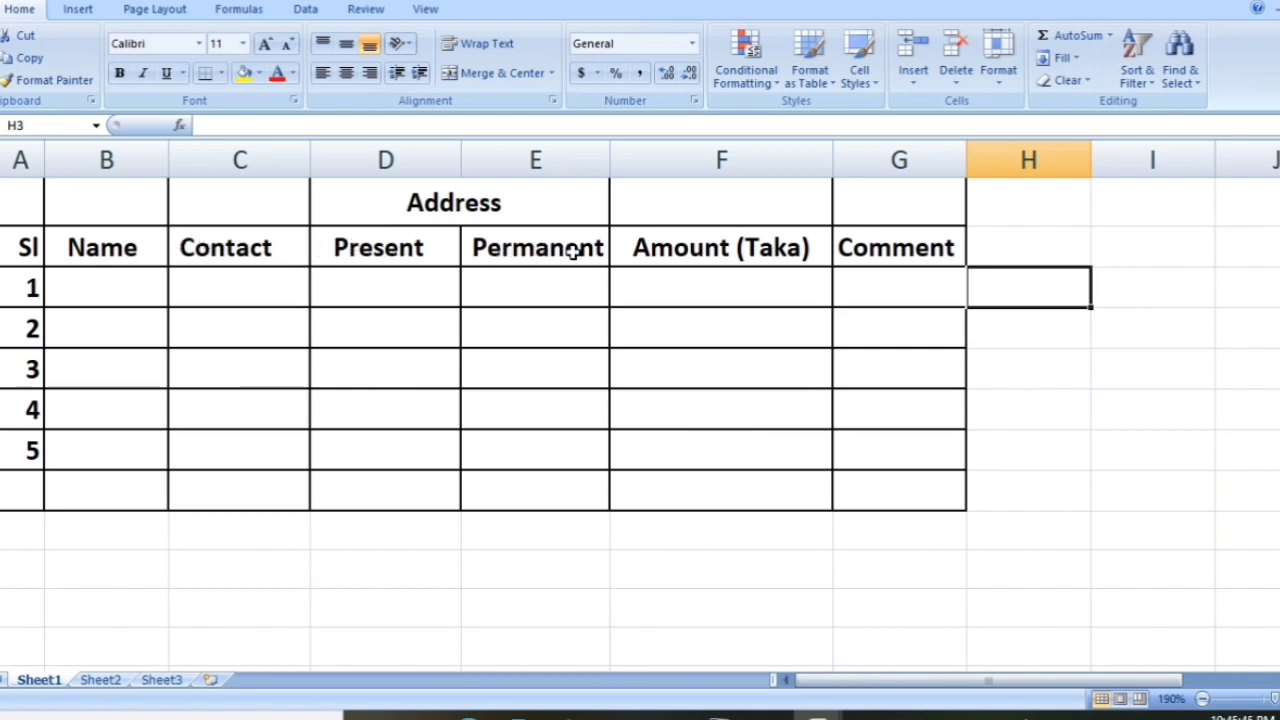
# - Insert a new sheet column before the Present address column
pyautogui.click(336, 246)
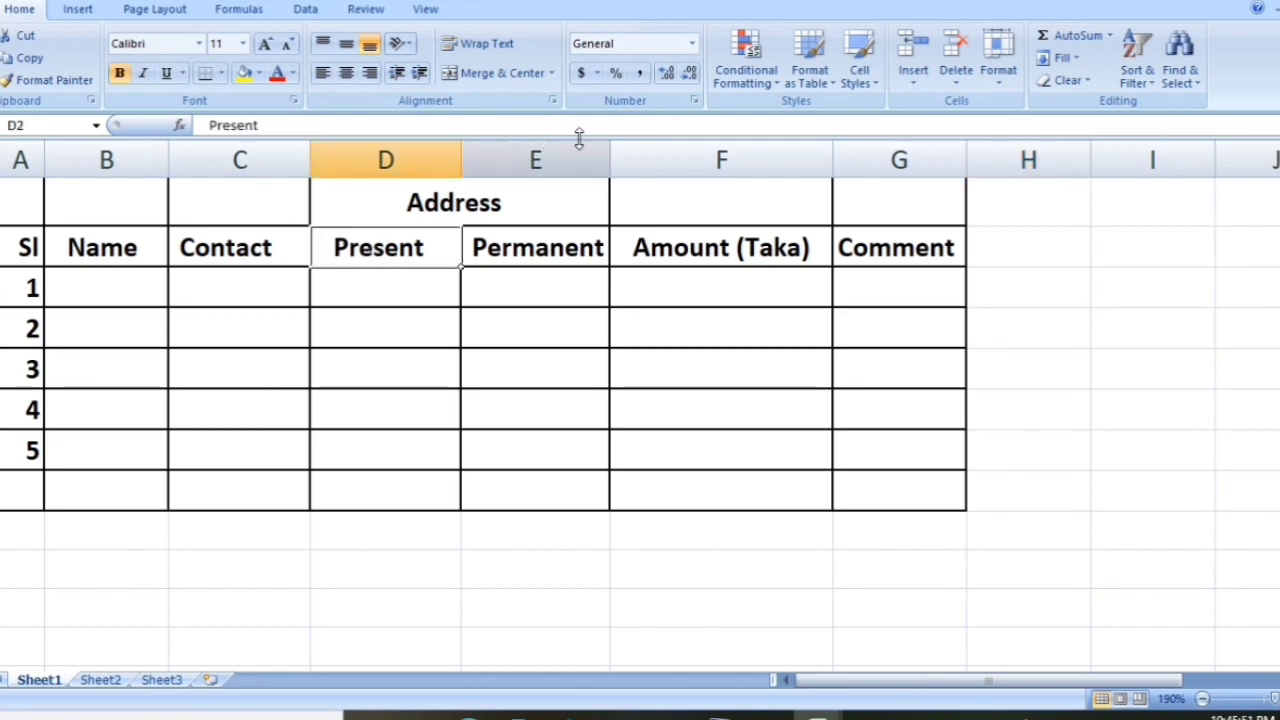
pyautogui.click(912, 90)
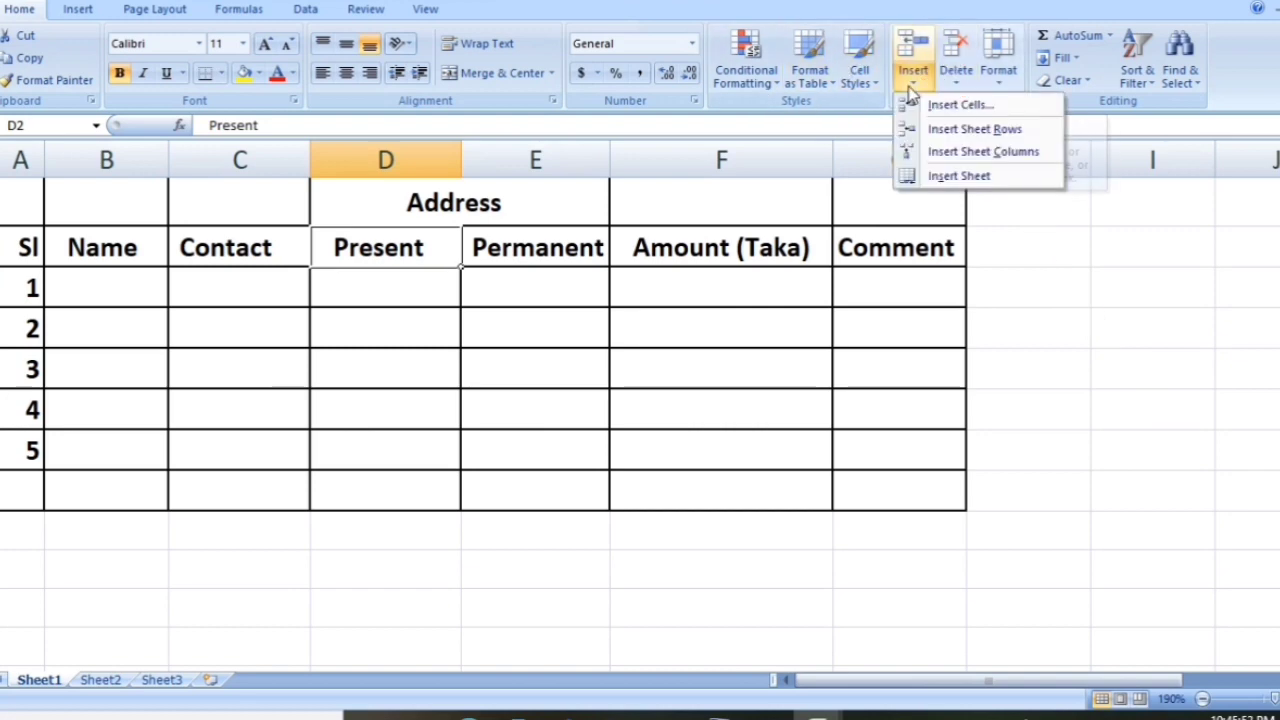
pyautogui.click(955, 157)
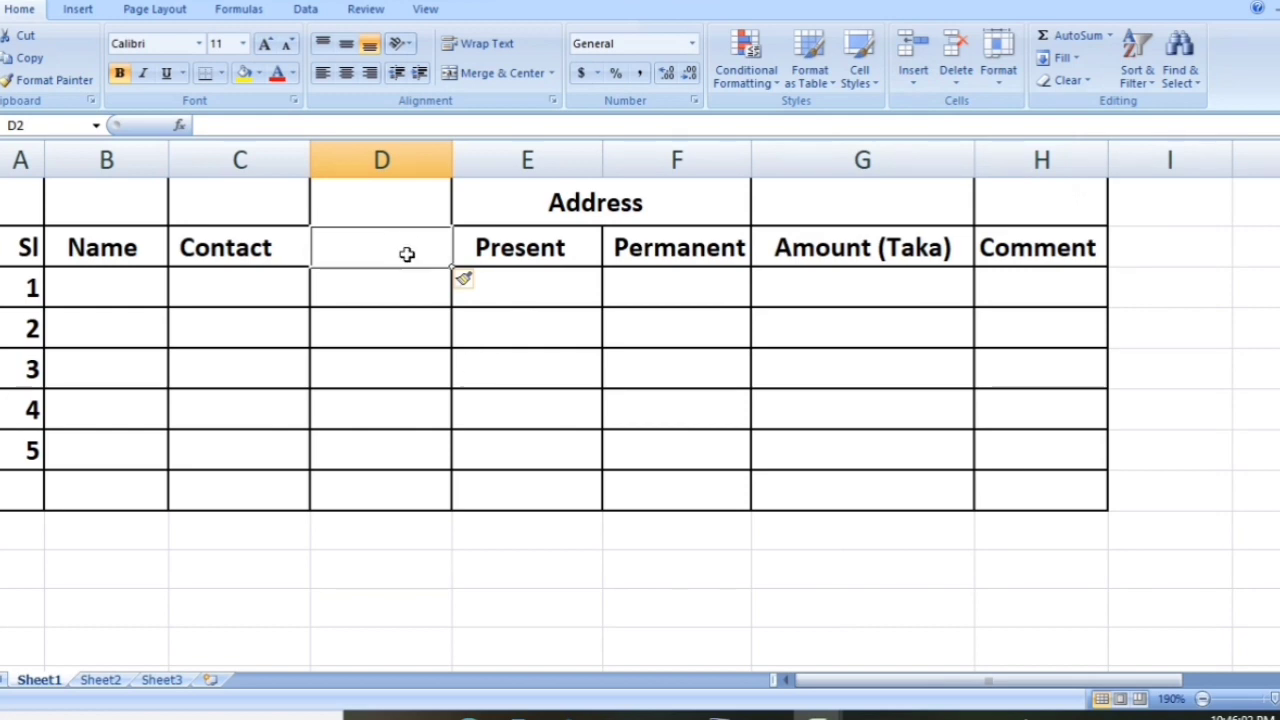
pyautogui.click(500, 503)
# - Enter the heading "Email address" in D2 and widen column D so the whole heading fits
pyautogui.click(410, 242)
pyautogui.write('Email ')
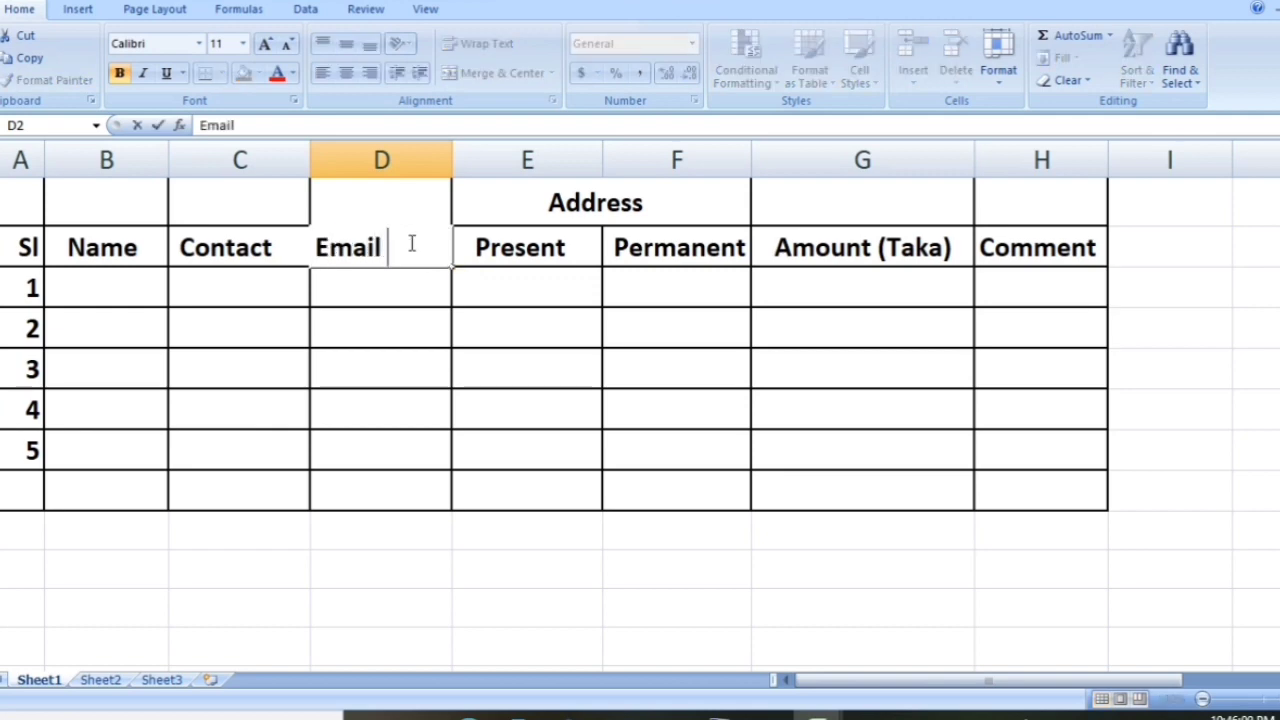
pyautogui.write('addr')
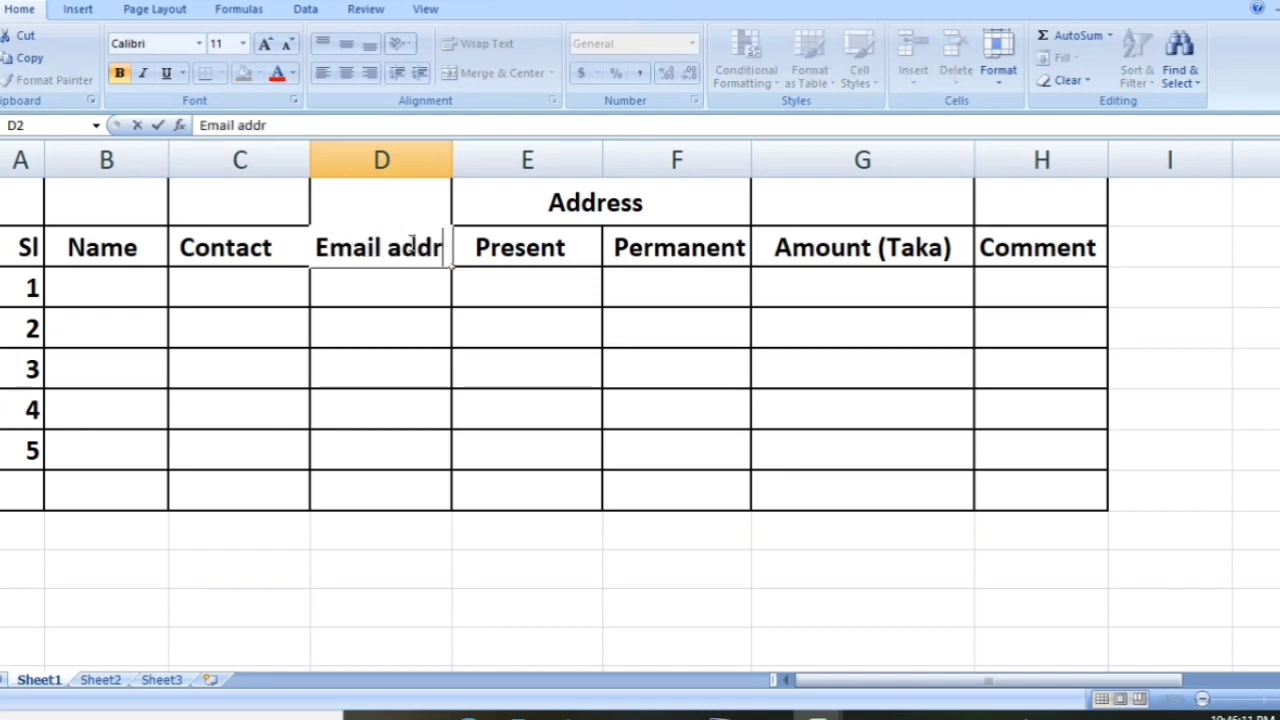
pyautogui.write('ess')
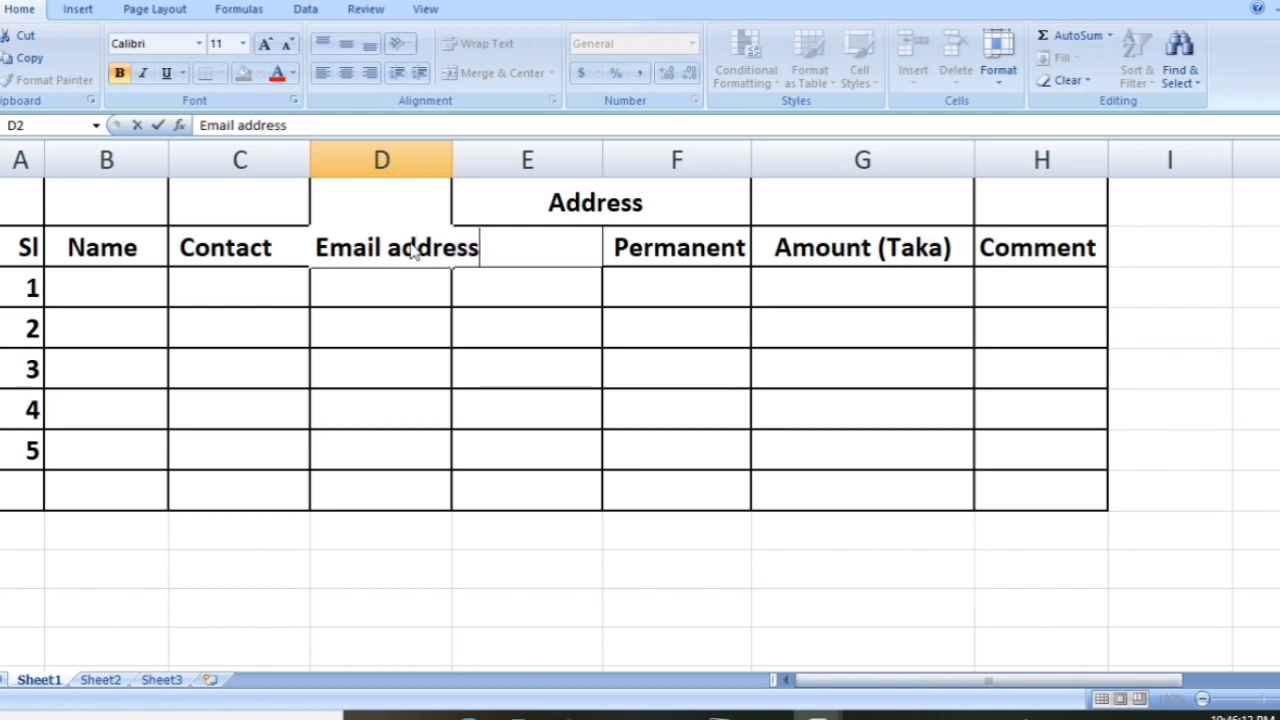
pyautogui.click(497, 530)
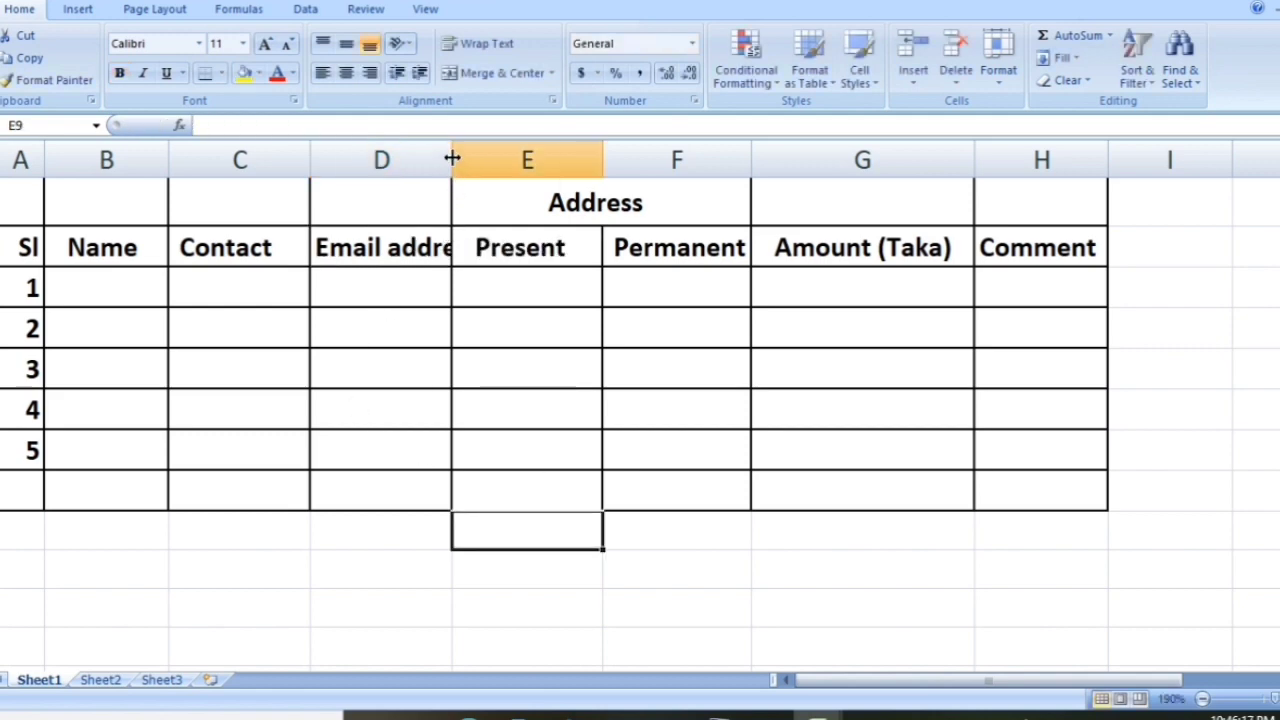
pyautogui.moveTo(452, 158); pyautogui.dragTo(499, 160)
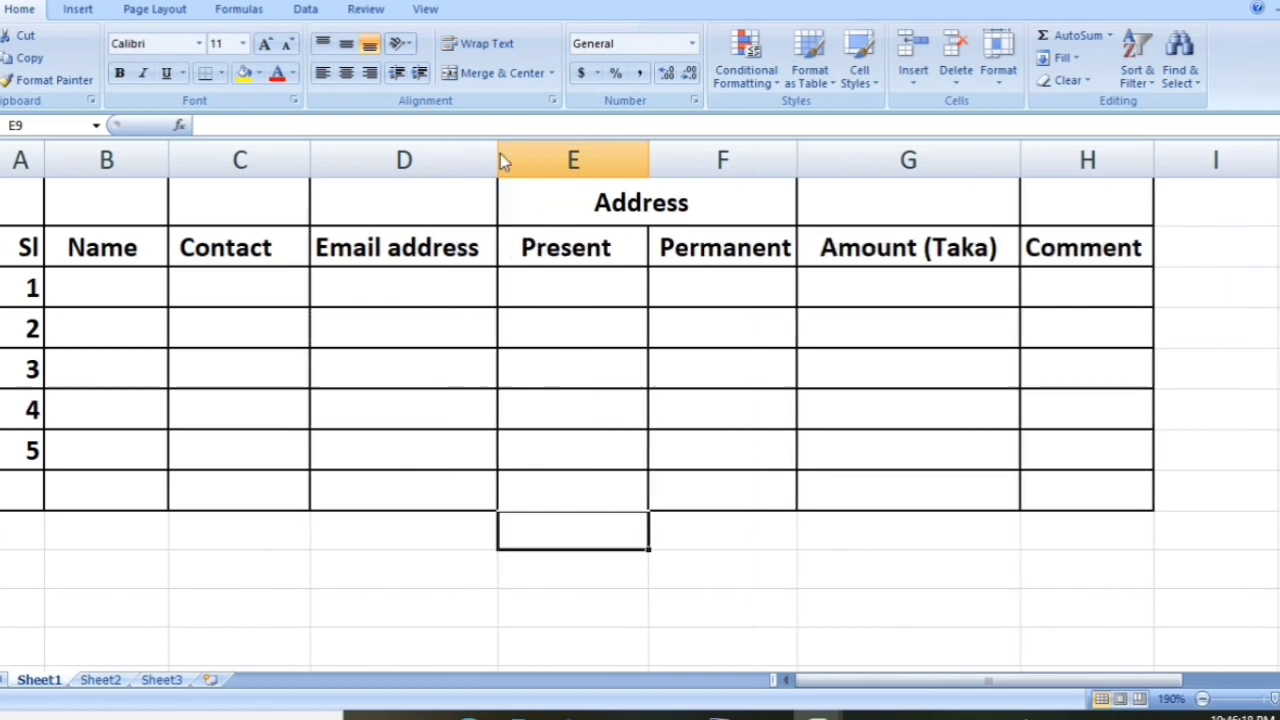
pyautogui.click(736, 569)
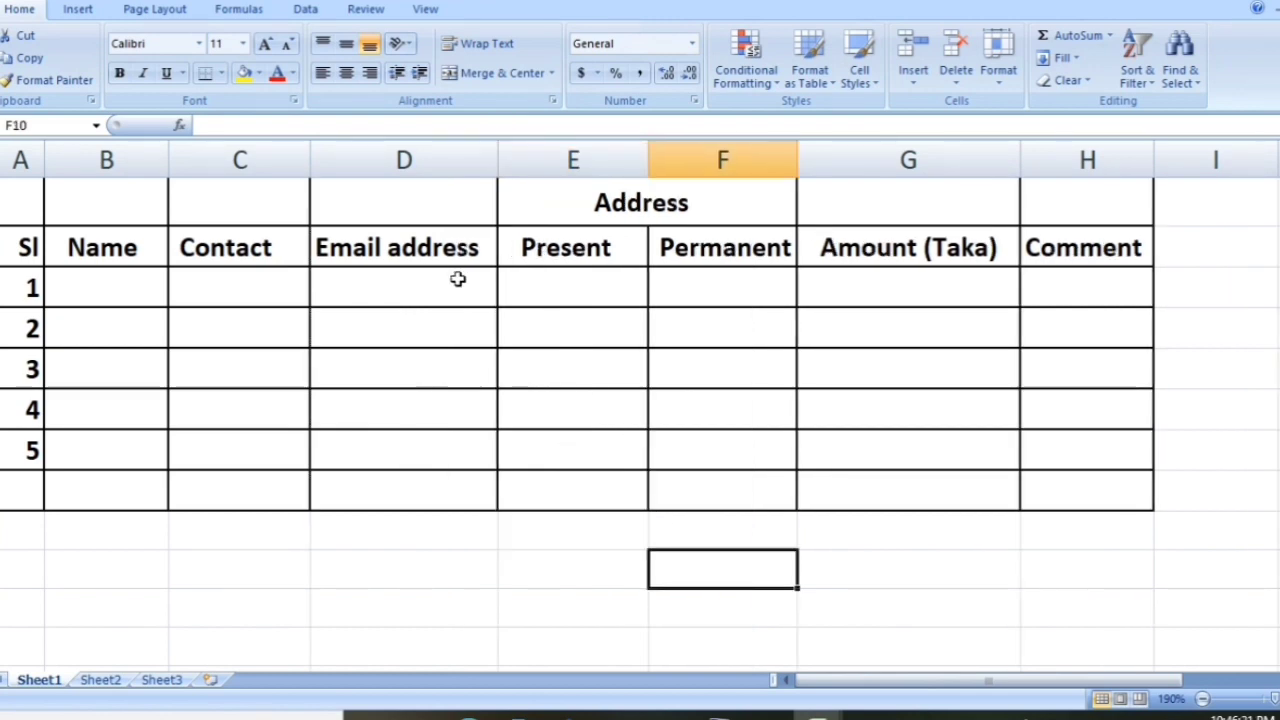
# - Insert a new sheet column between Amount (Taka) and Comment
pyautogui.click(1042, 254)
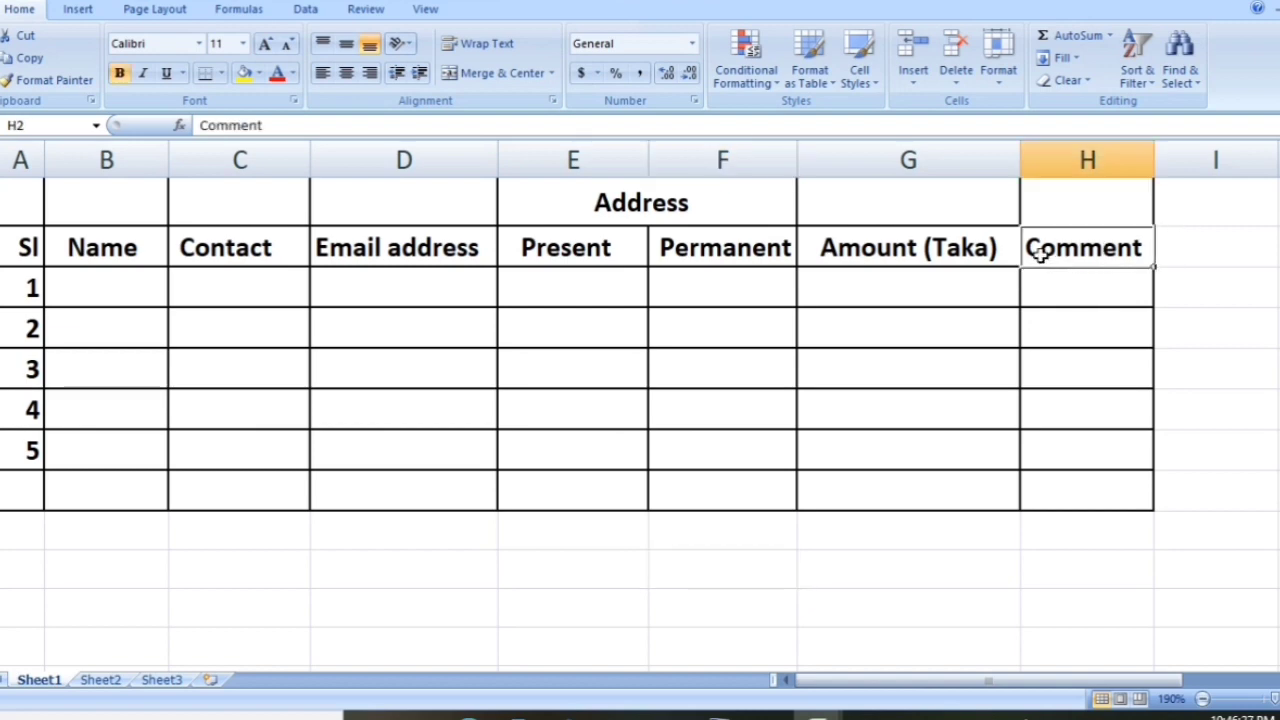
pyautogui.click(929, 92)
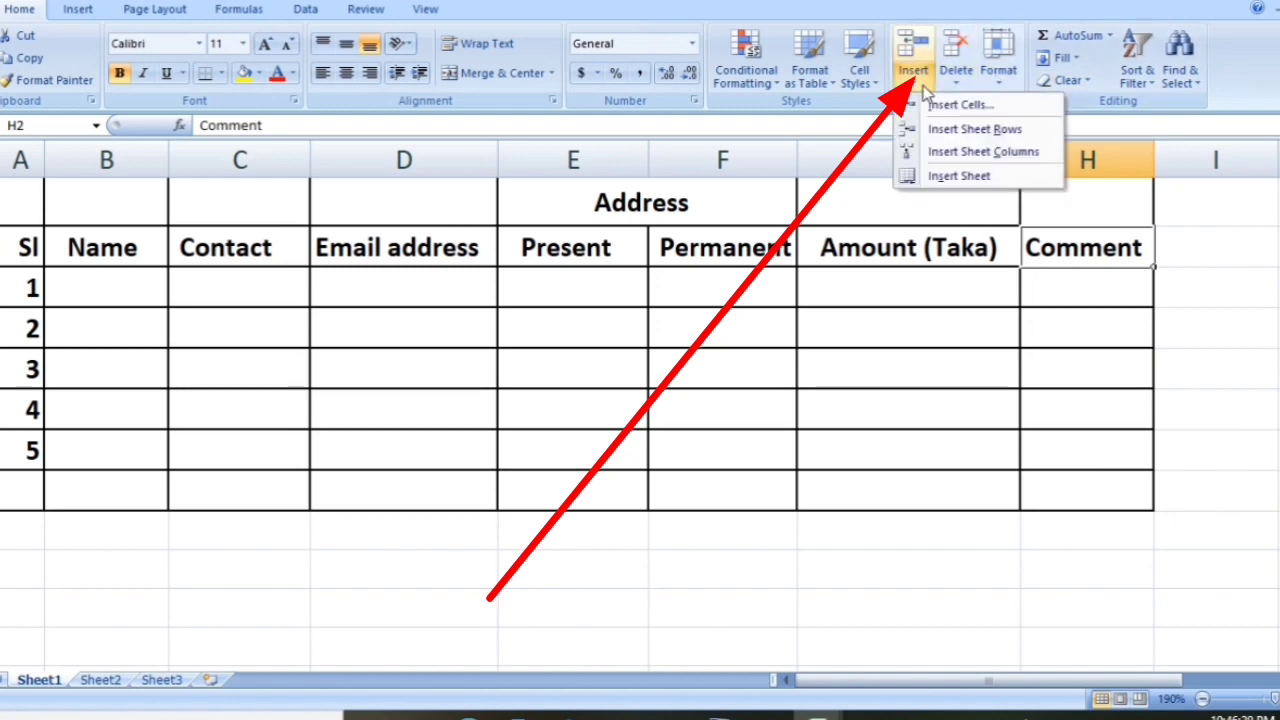
pyautogui.click(983, 151)
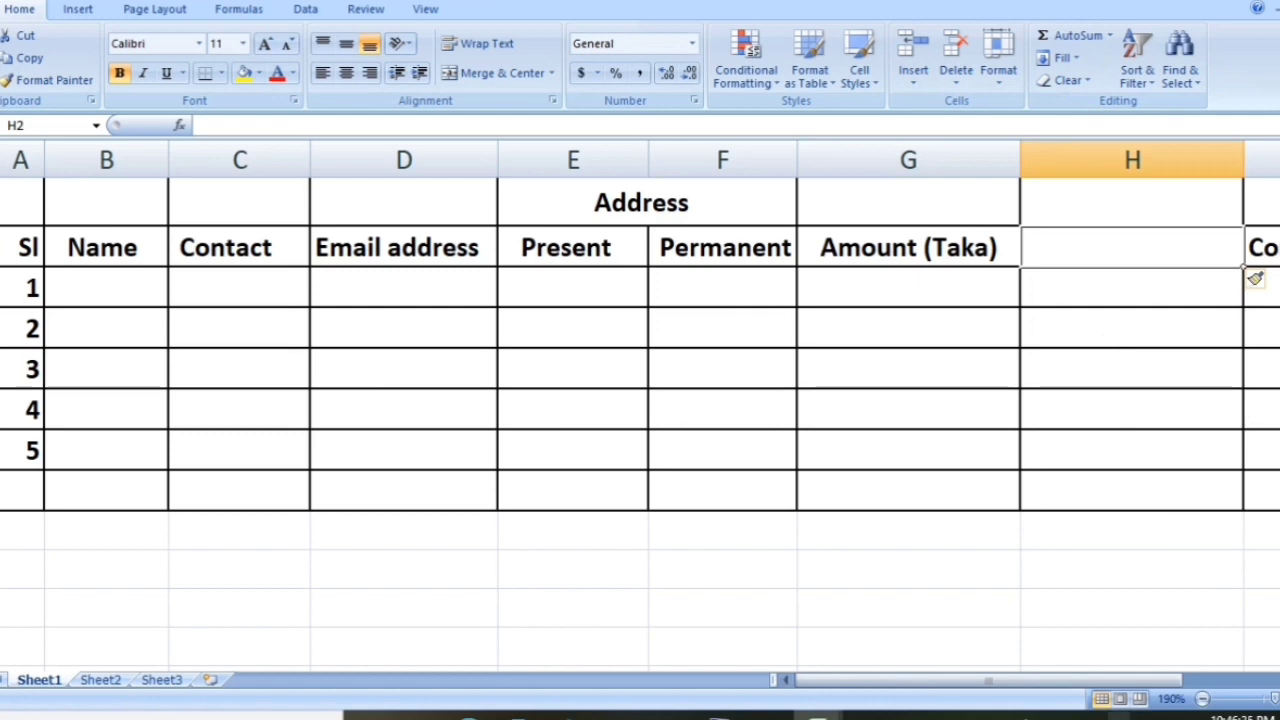
pyautogui.moveTo(1124, 682); pyautogui.dragTo(1235, 685)
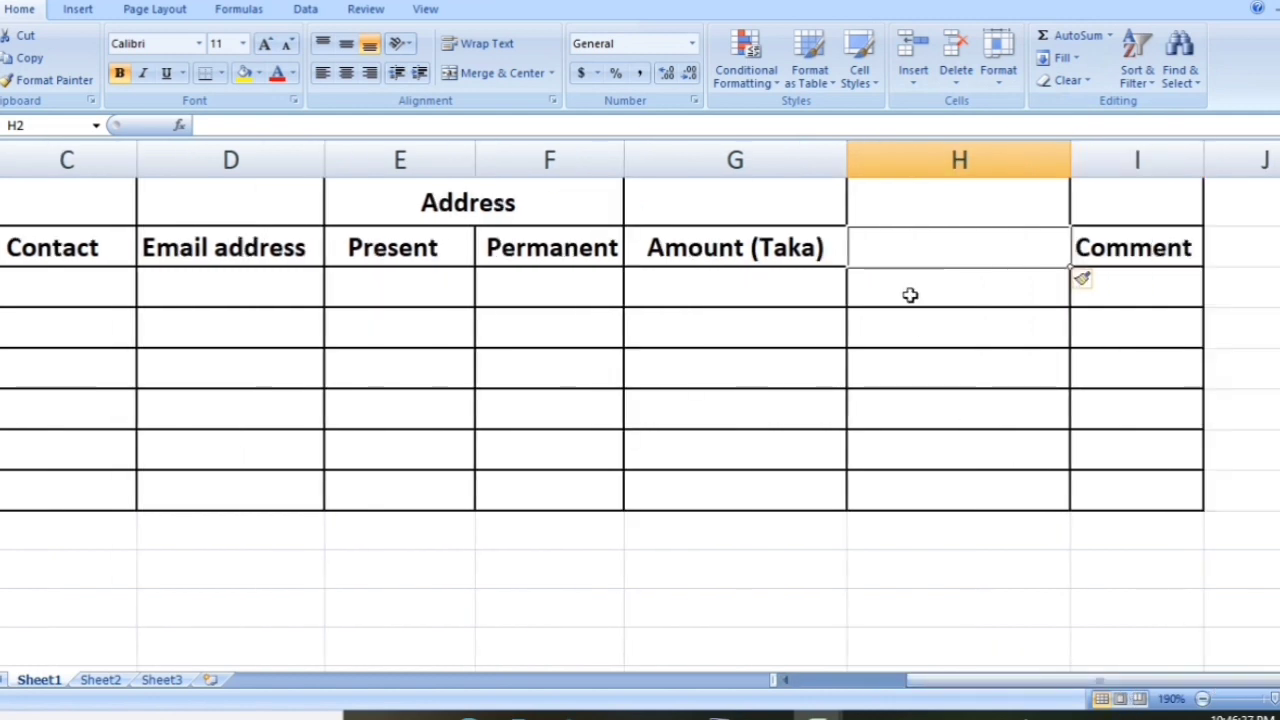
pyautogui.click(1031, 440)
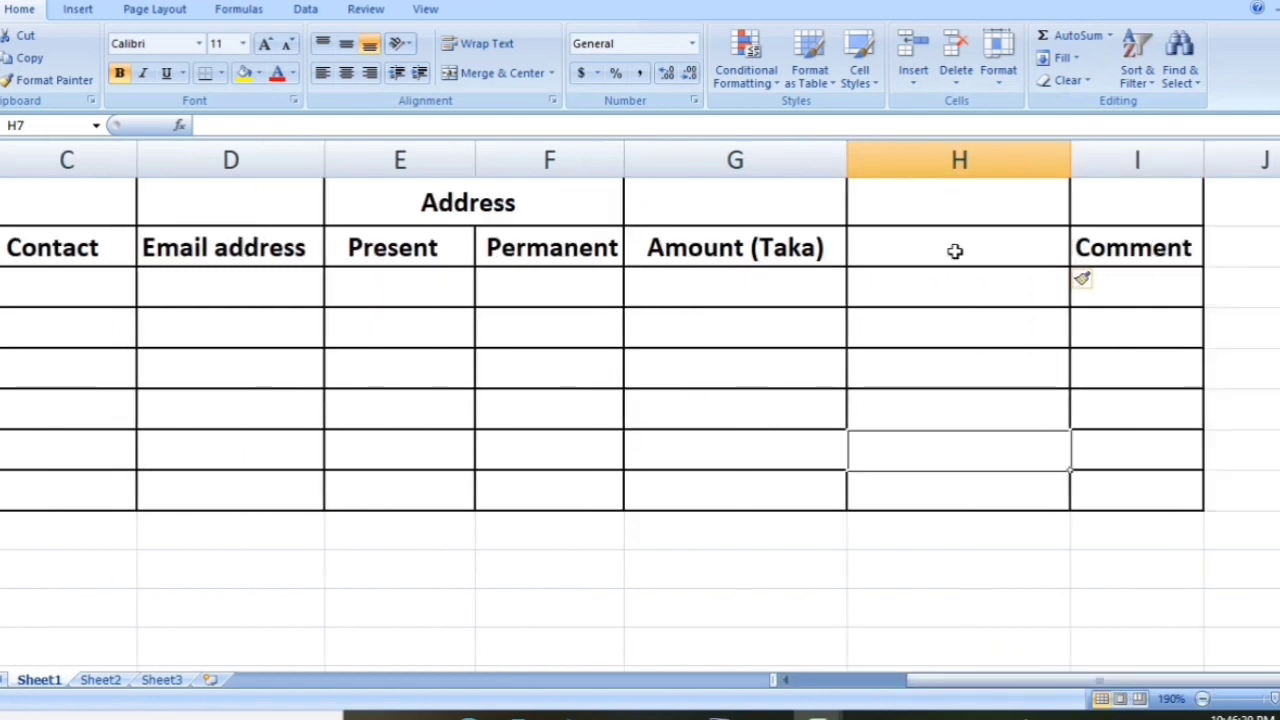
# - Delete the empty sheet column between Amount (Taka) and Comment
pyautogui.click(954, 245)
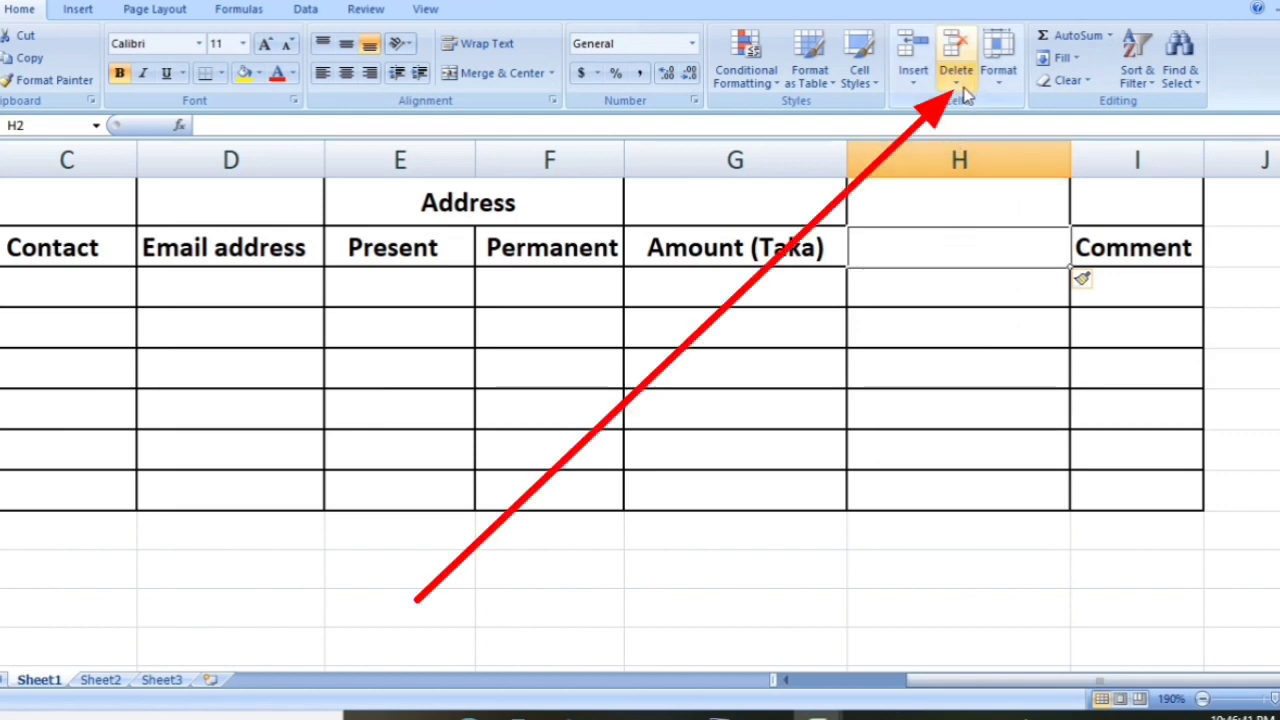
pyautogui.click(908, 86)
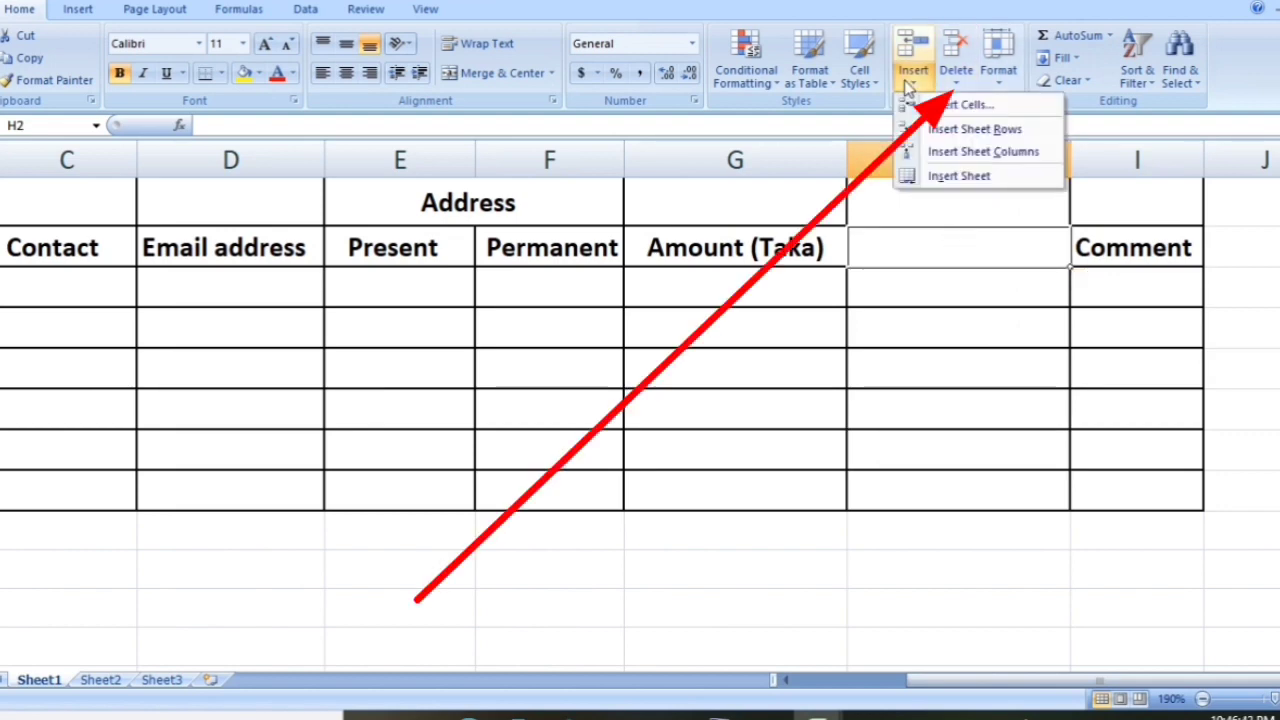
pyautogui.click(1127, 131)
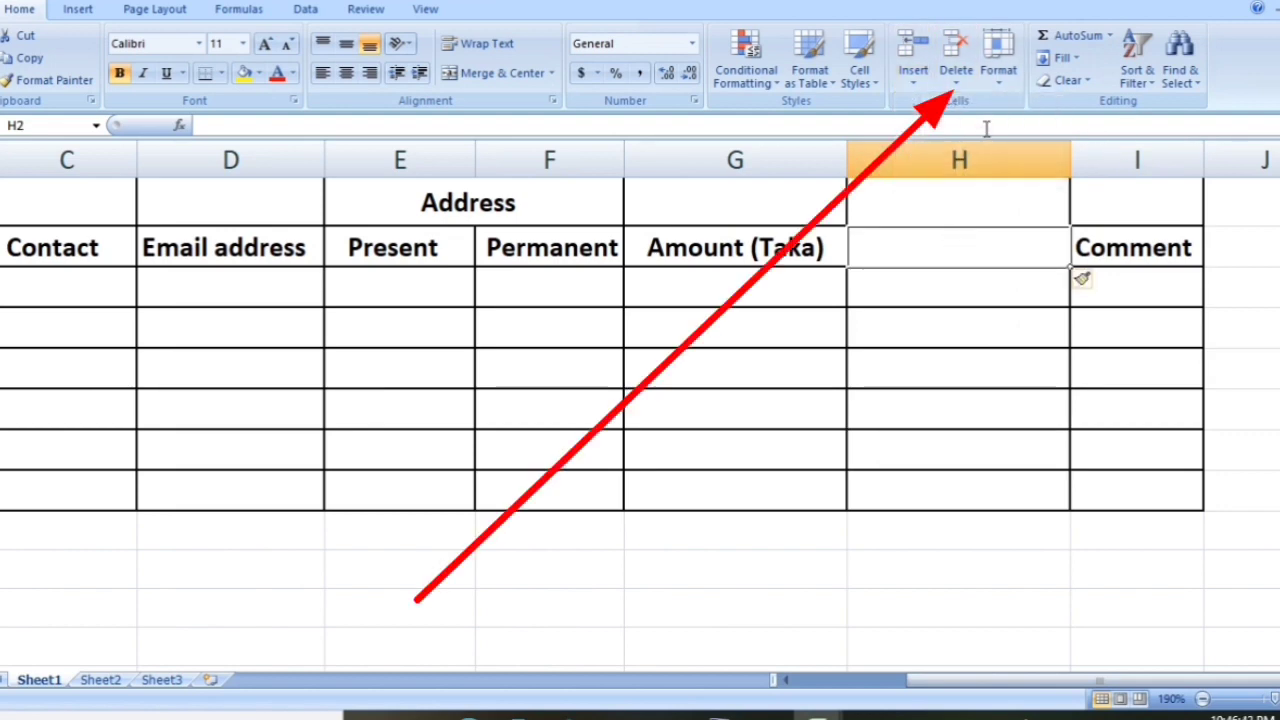
pyautogui.click(955, 80)
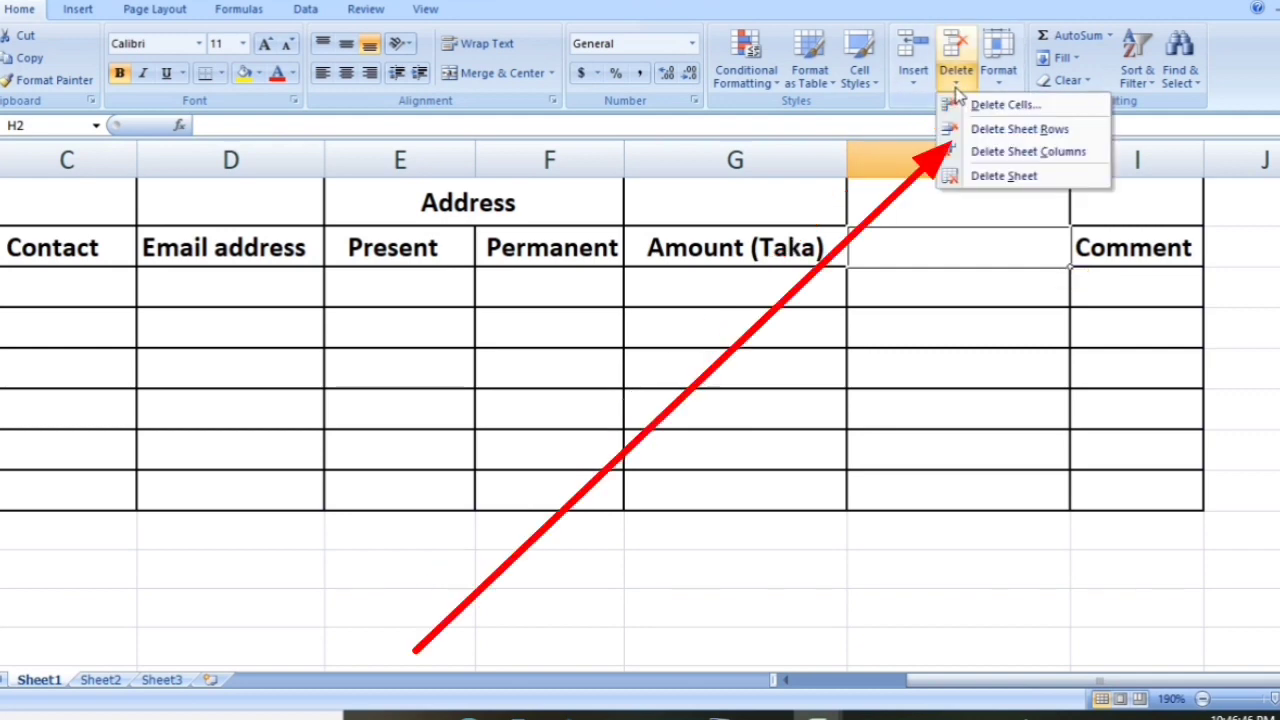
pyautogui.click(1024, 152)
pyautogui.click(1097, 446)
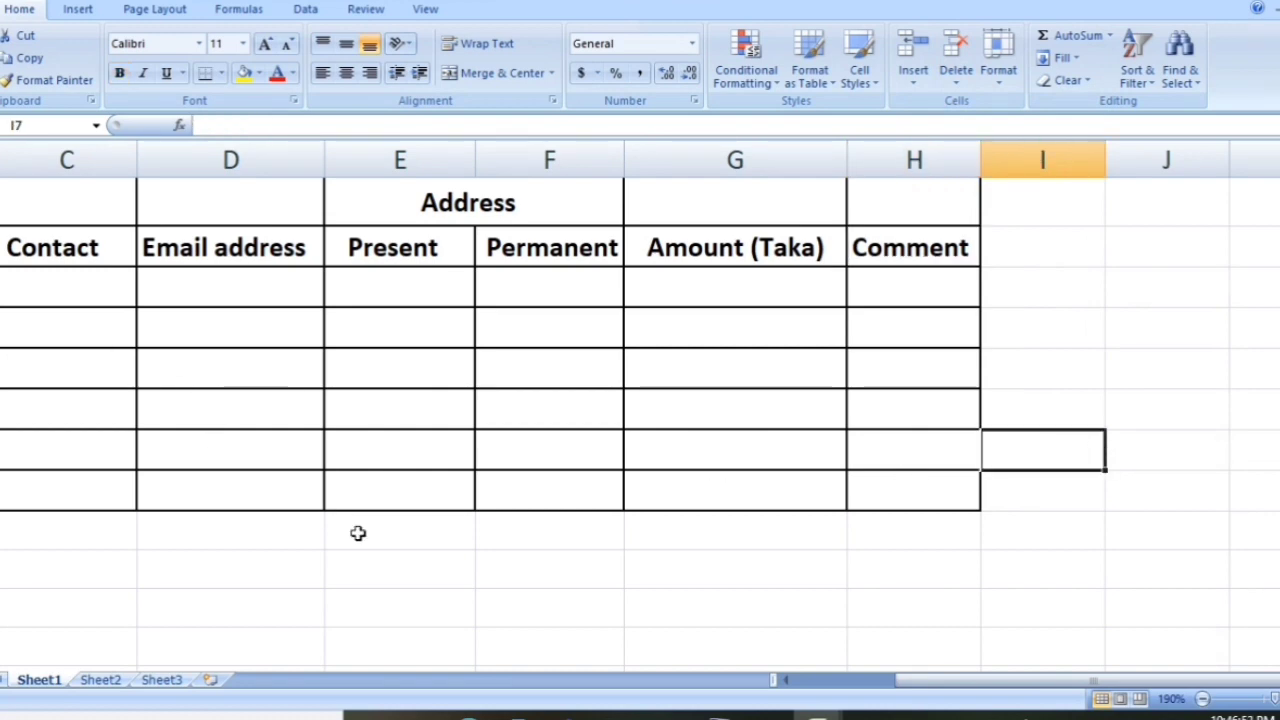
# - Insert a new sheet row above the blank last row of the table, at B8:H8
pyautogui.moveTo(1003, 688); pyautogui.dragTo(975, 682)
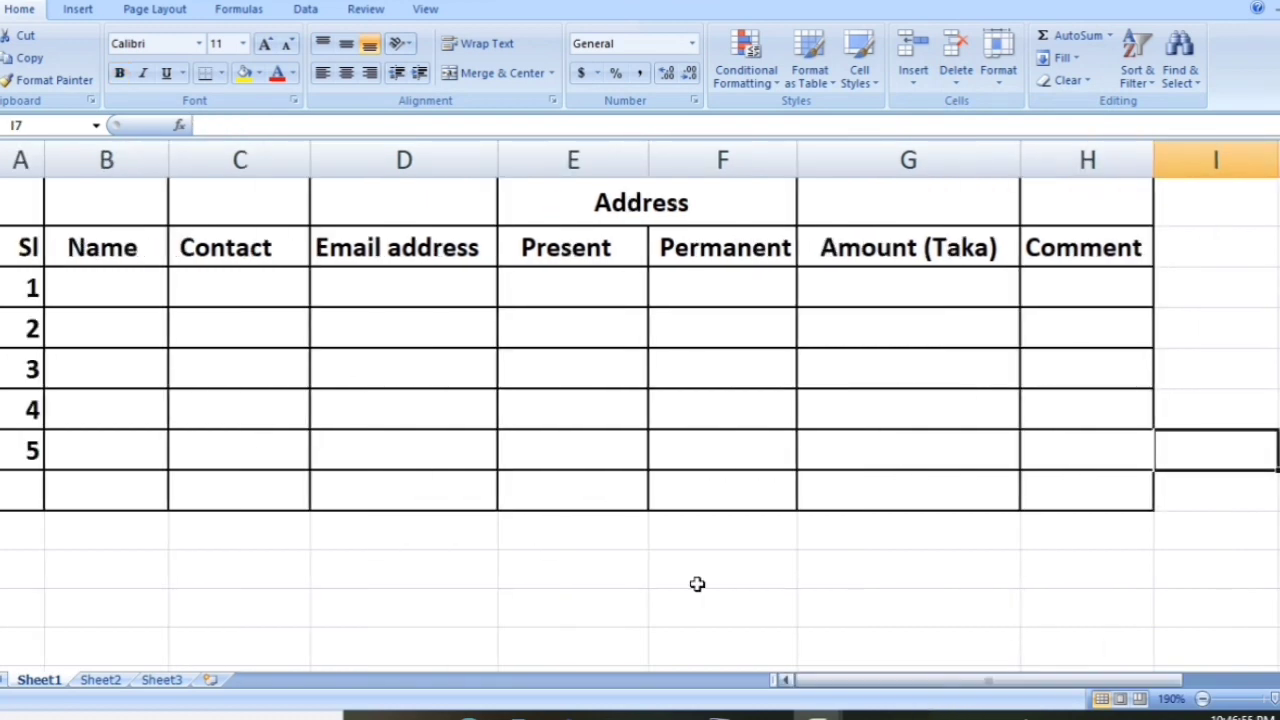
pyautogui.moveTo(77, 489); pyautogui.dragTo(1087, 500)
pyautogui.click(766, 572)
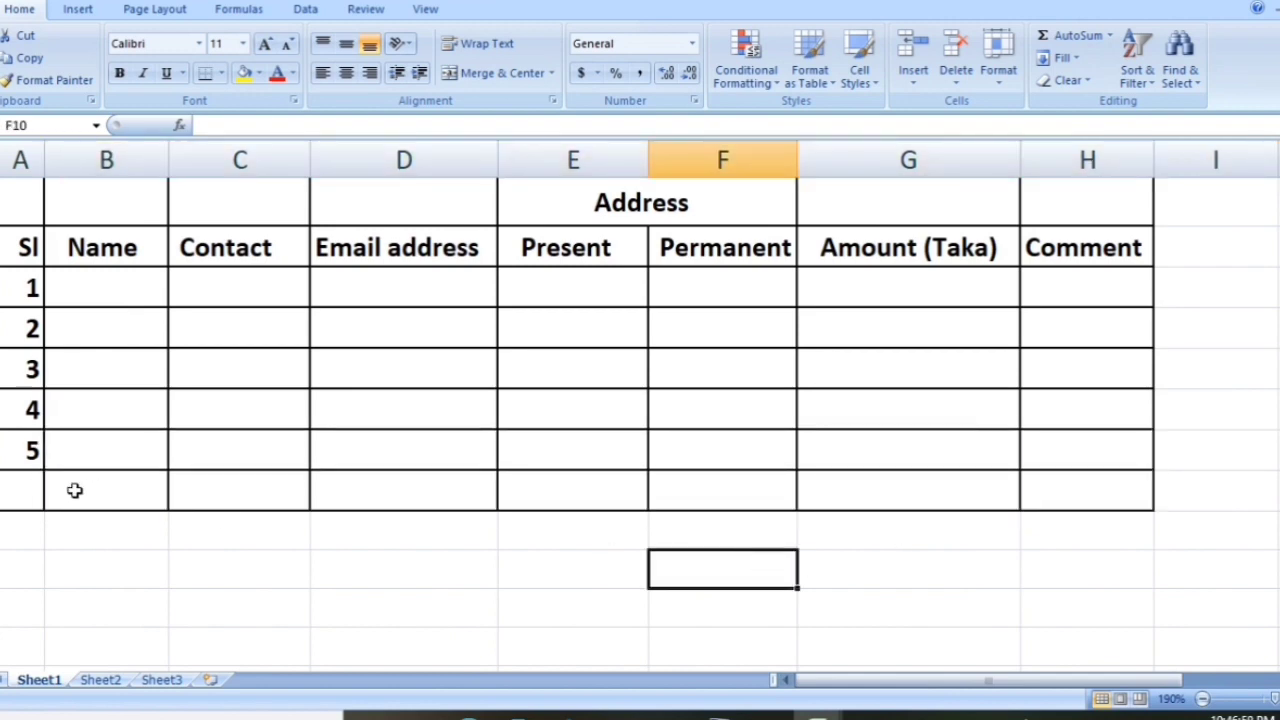
pyautogui.moveTo(74, 489); pyautogui.dragTo(1034, 506)
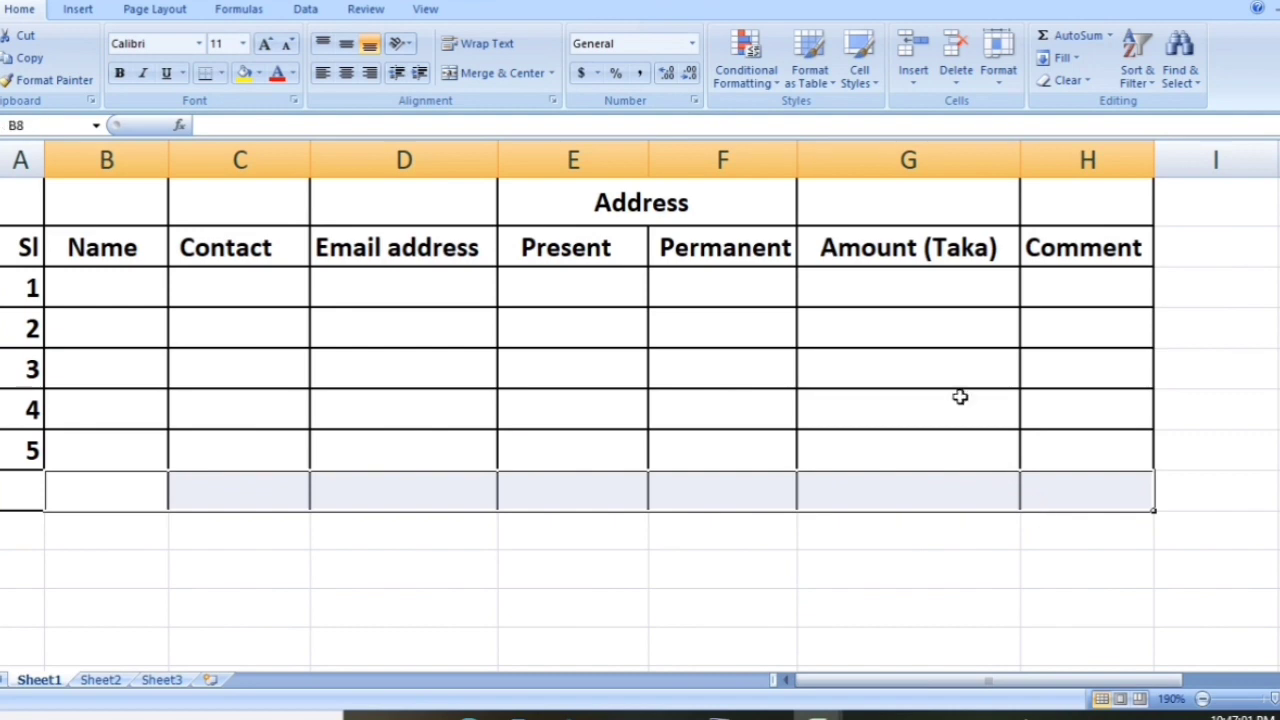
pyautogui.click(913, 85)
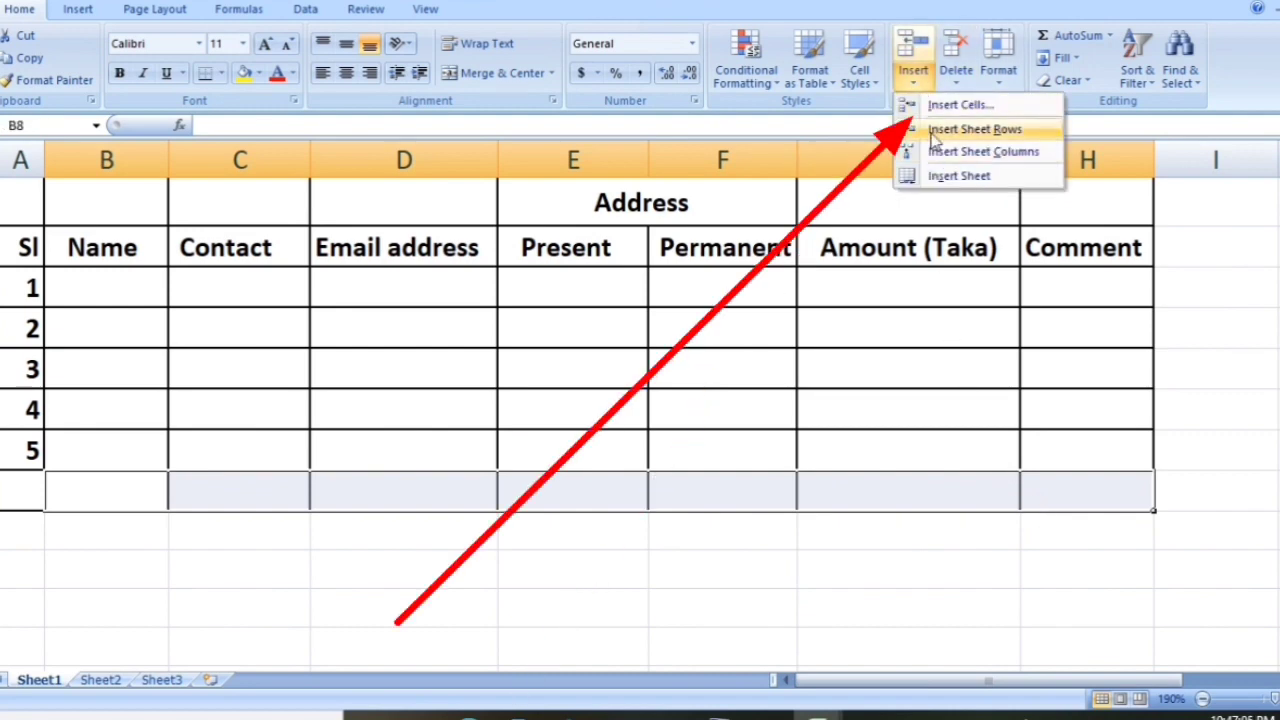
pyautogui.click(996, 134)
pyautogui.click(563, 582)
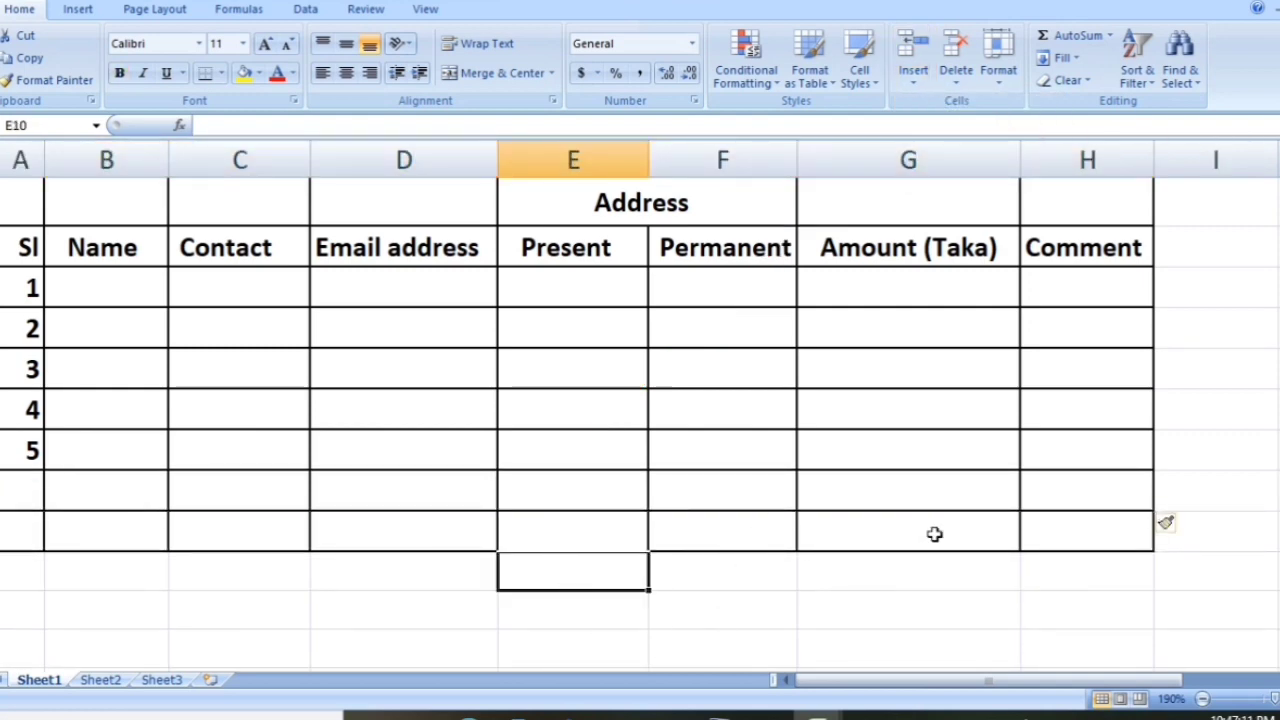
# - Delete the blank last sheet row of the table, at B9:H9
pyautogui.moveTo(1135, 545); pyautogui.dragTo(69, 541)
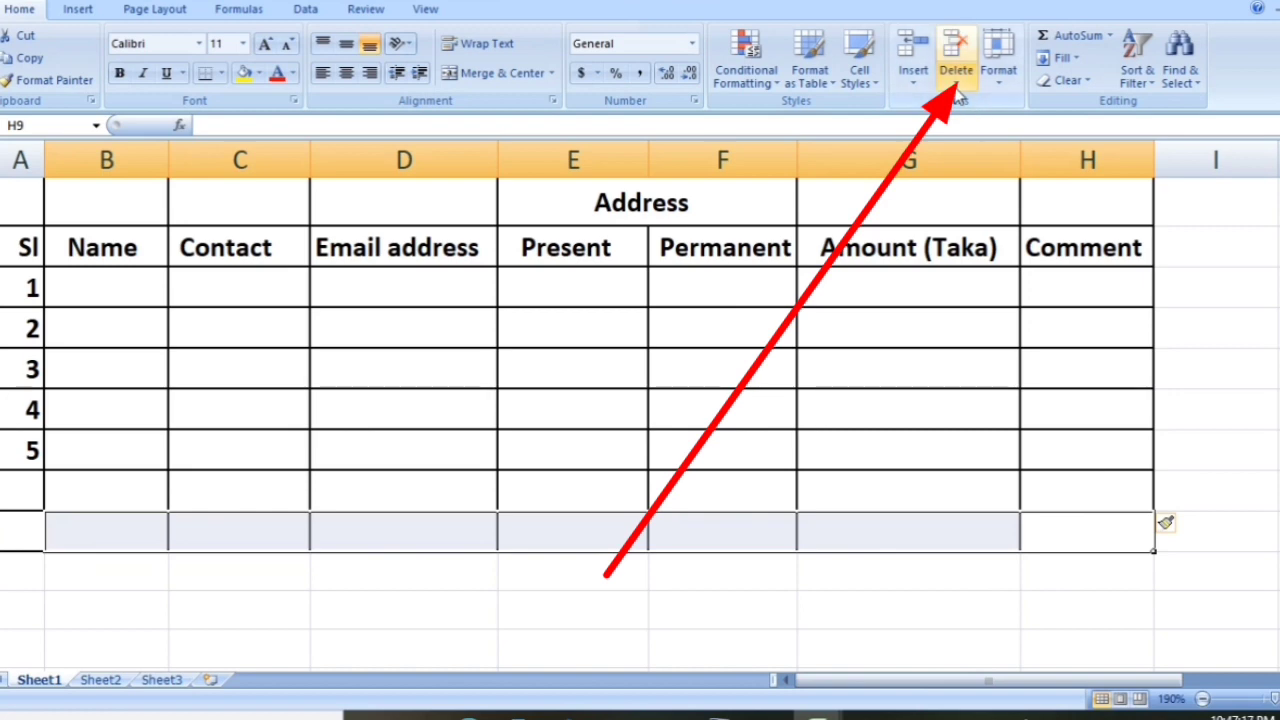
pyautogui.click(956, 72)
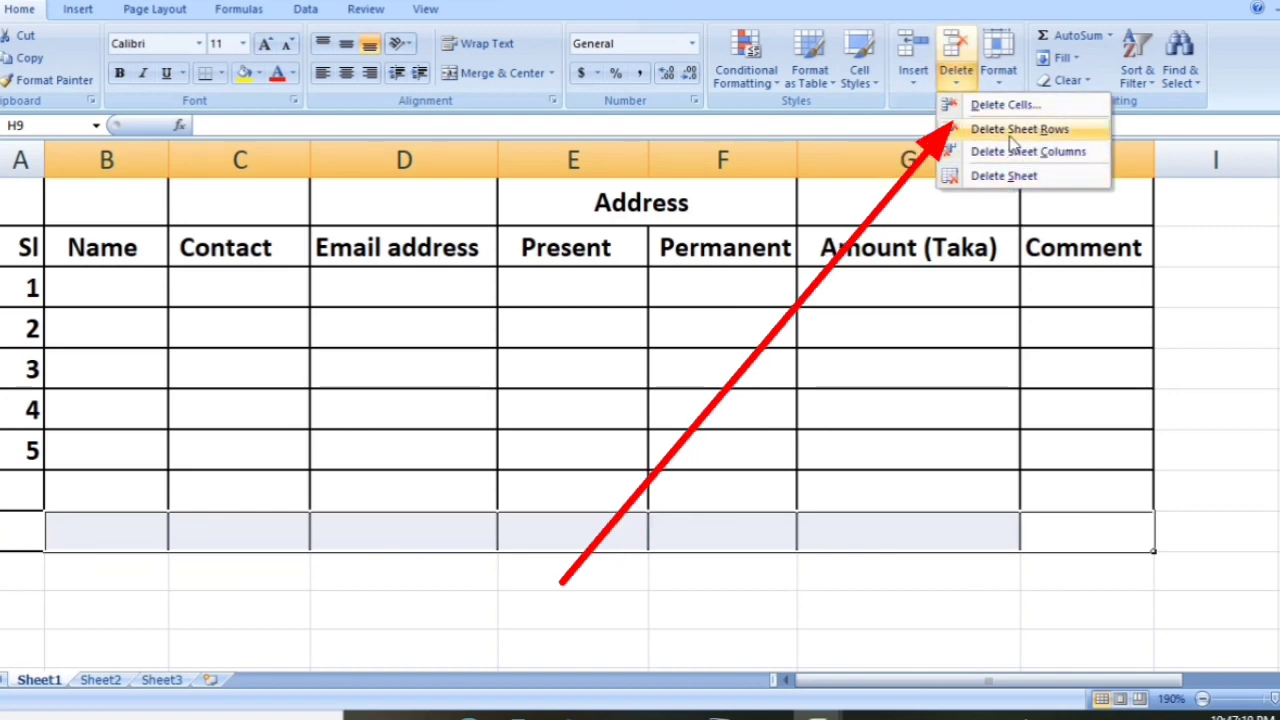
pyautogui.click(1027, 132)
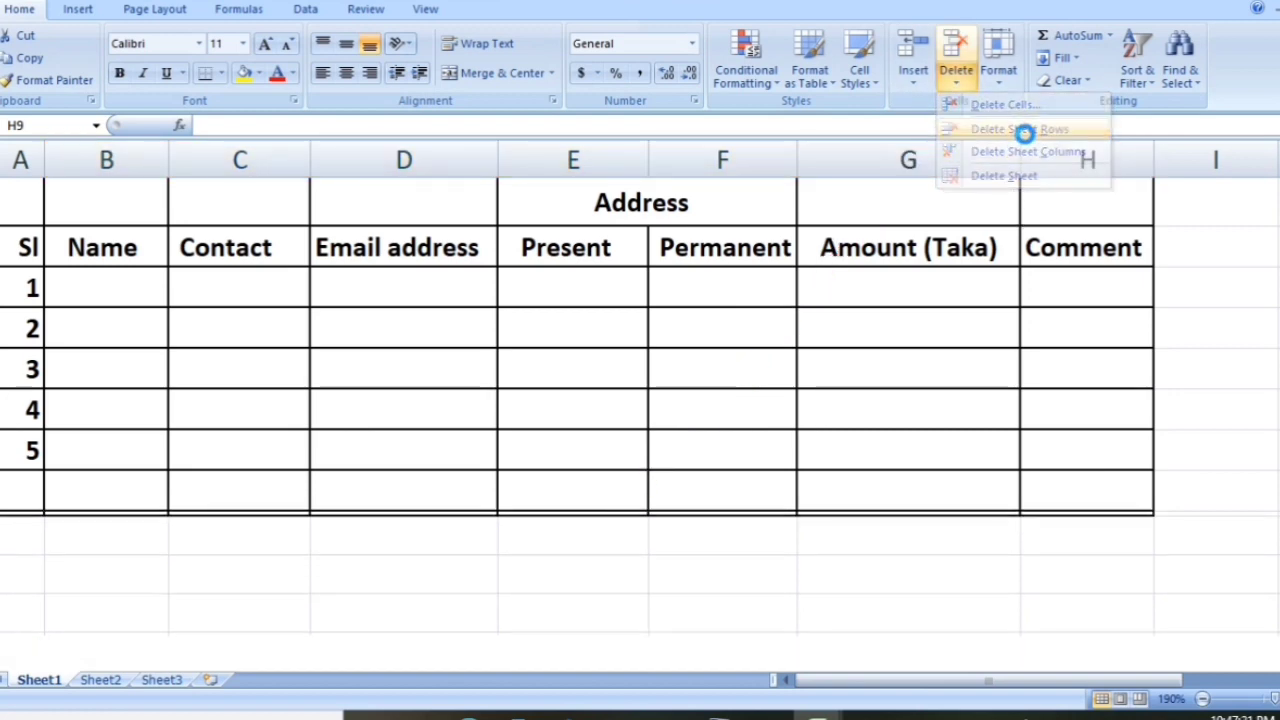
pyautogui.click(867, 586)
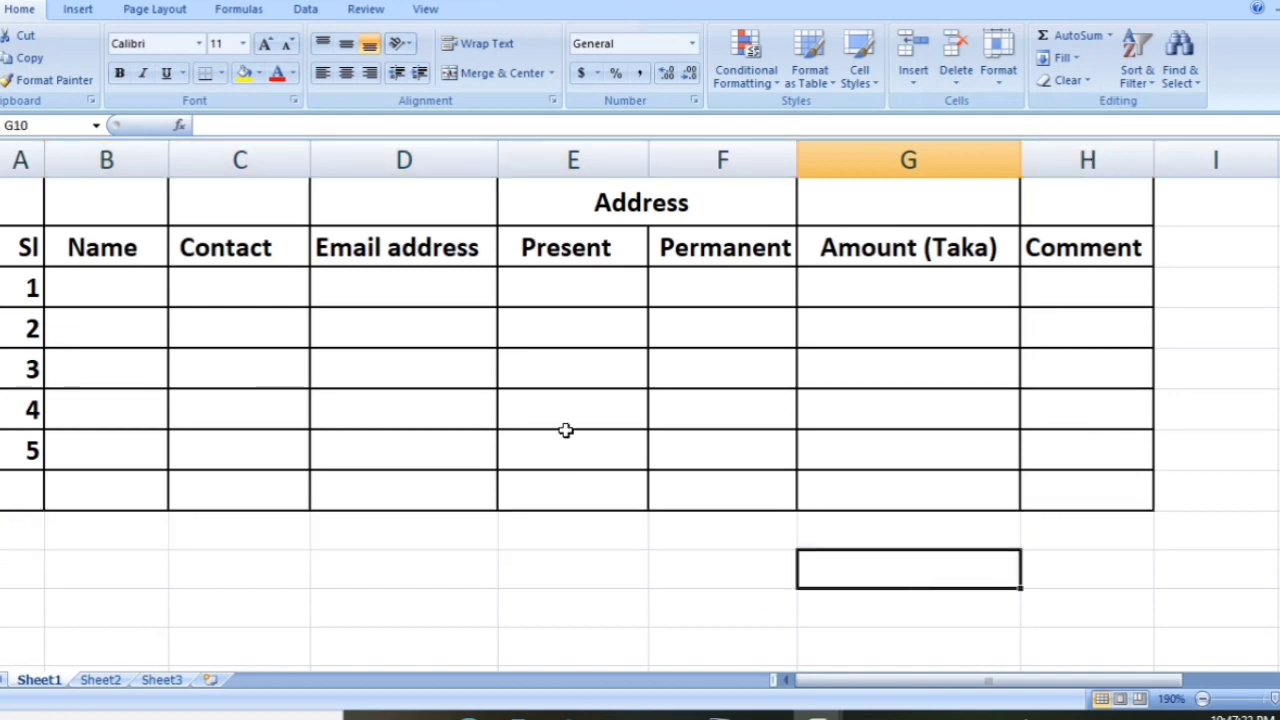
pyautogui.click(940, 682)
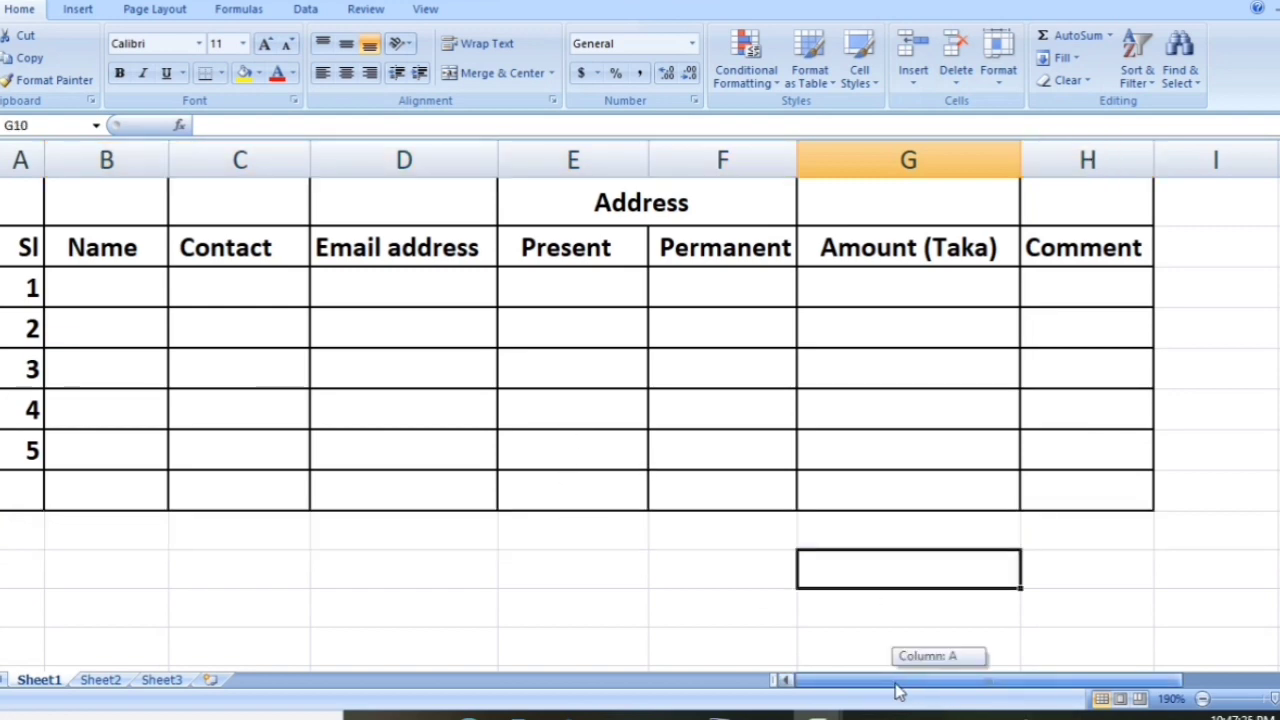
# - Insert a single cell at H8 in the Comment column with the Shift cells down option
pyautogui.click(1045, 493)
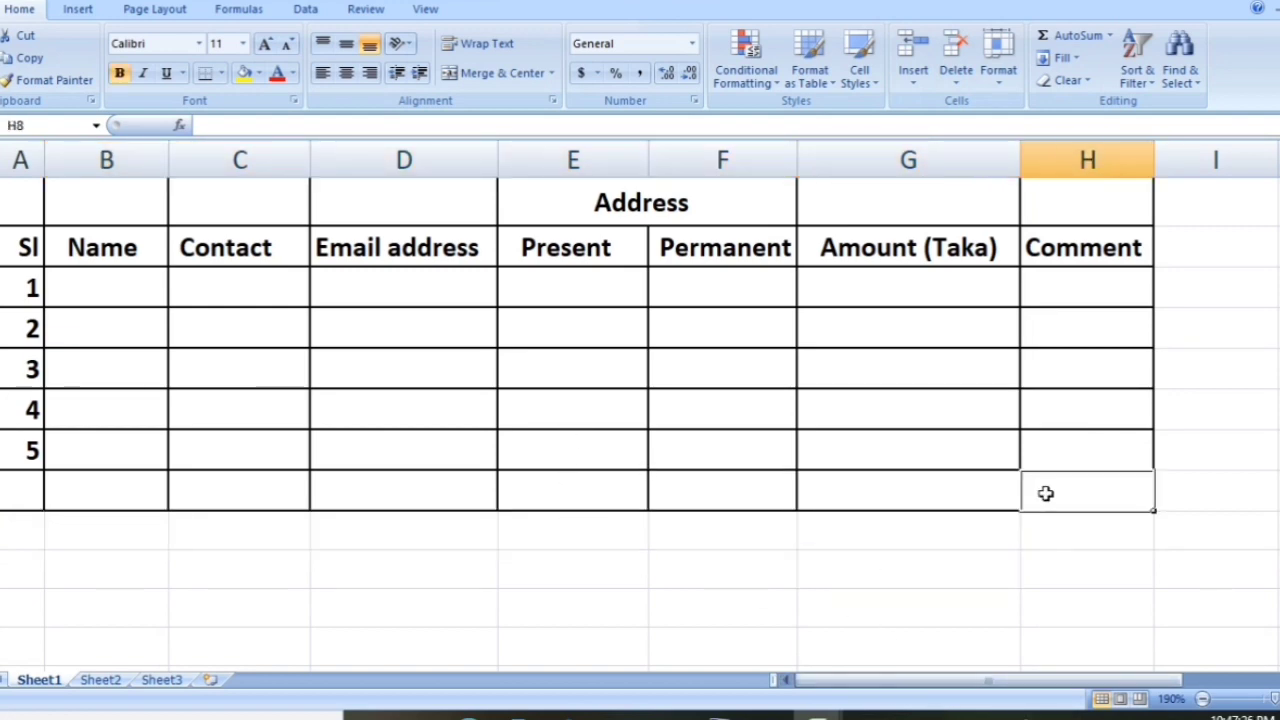
pyautogui.click(1169, 499)
pyautogui.click(1185, 583)
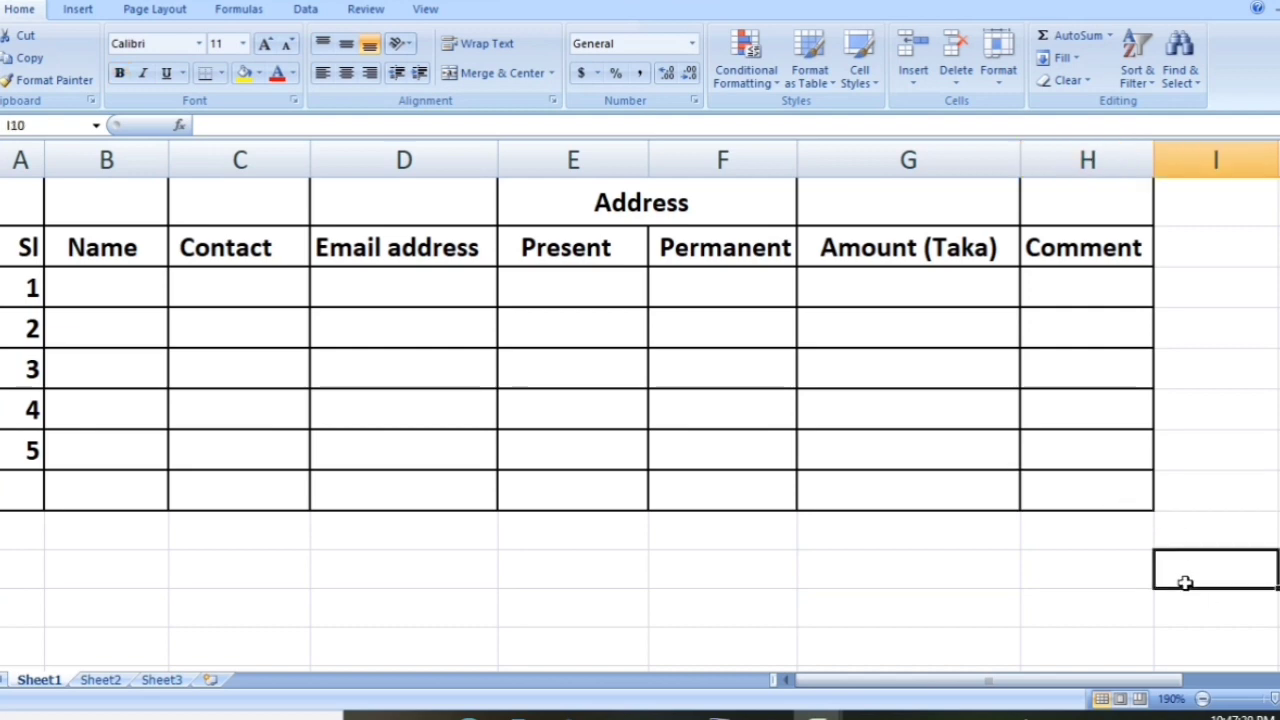
pyautogui.click(1177, 494)
pyautogui.click(1104, 491)
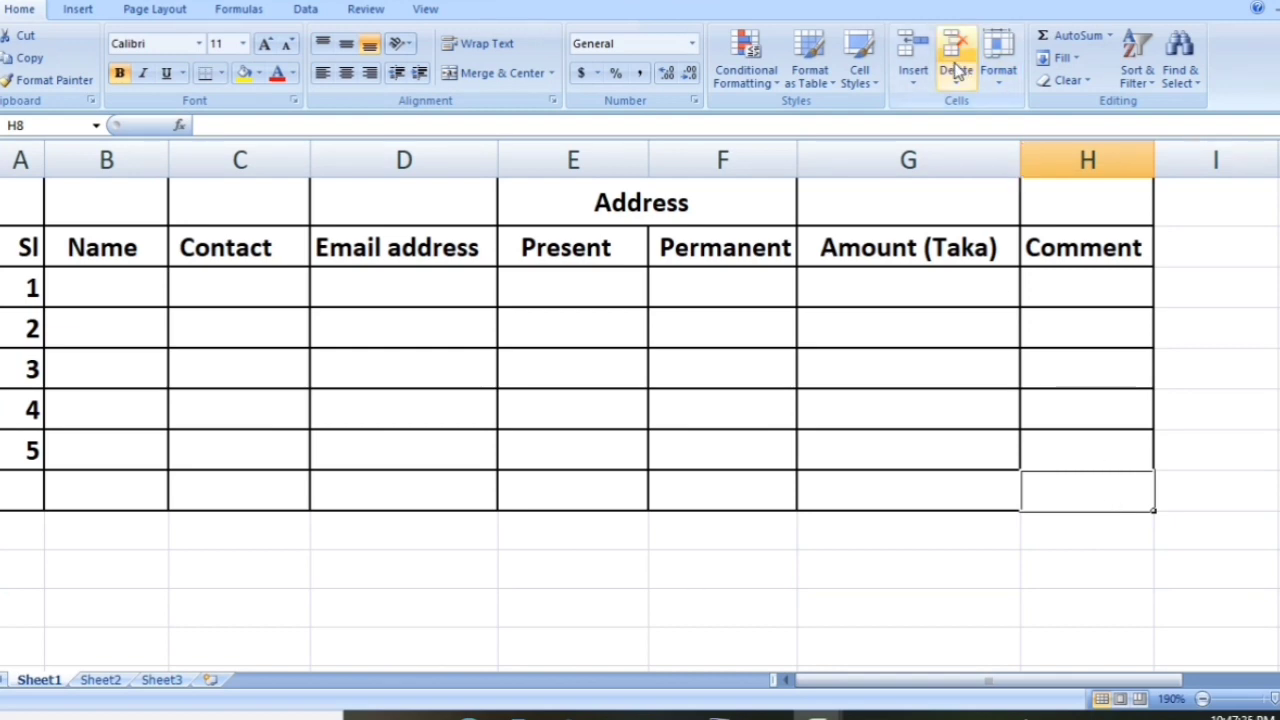
pyautogui.click(913, 85)
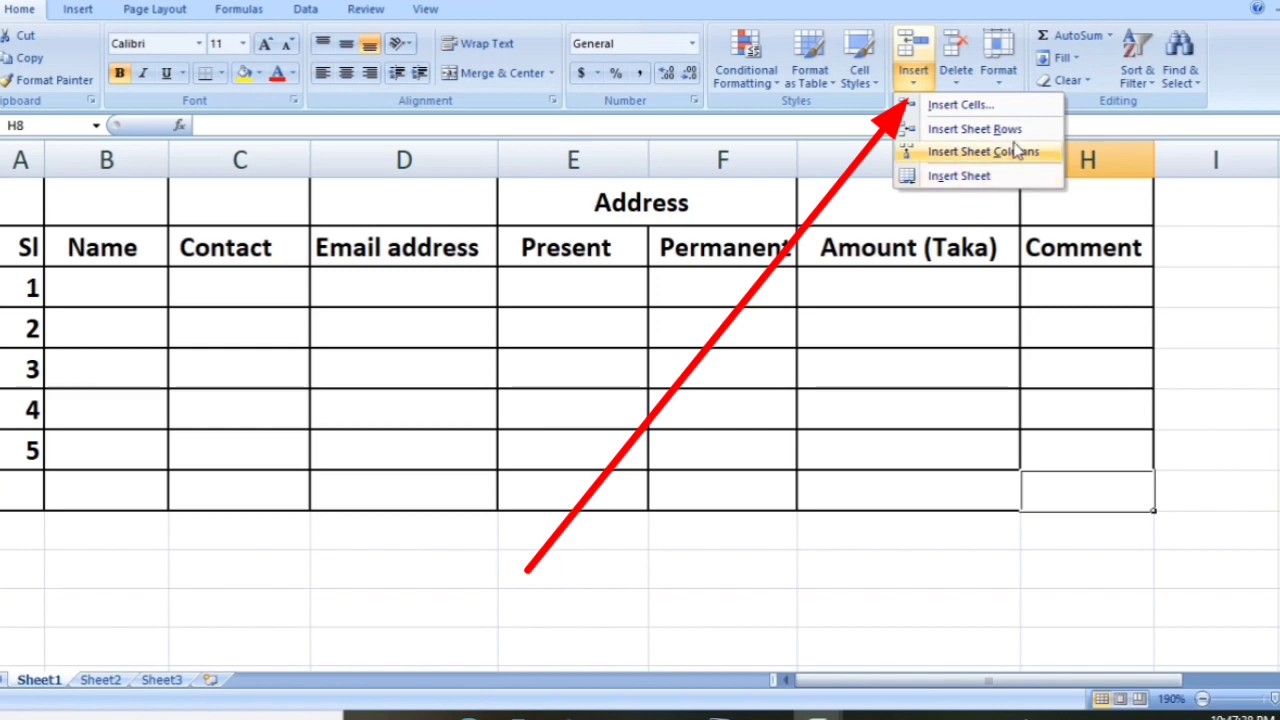
pyautogui.click(966, 106)
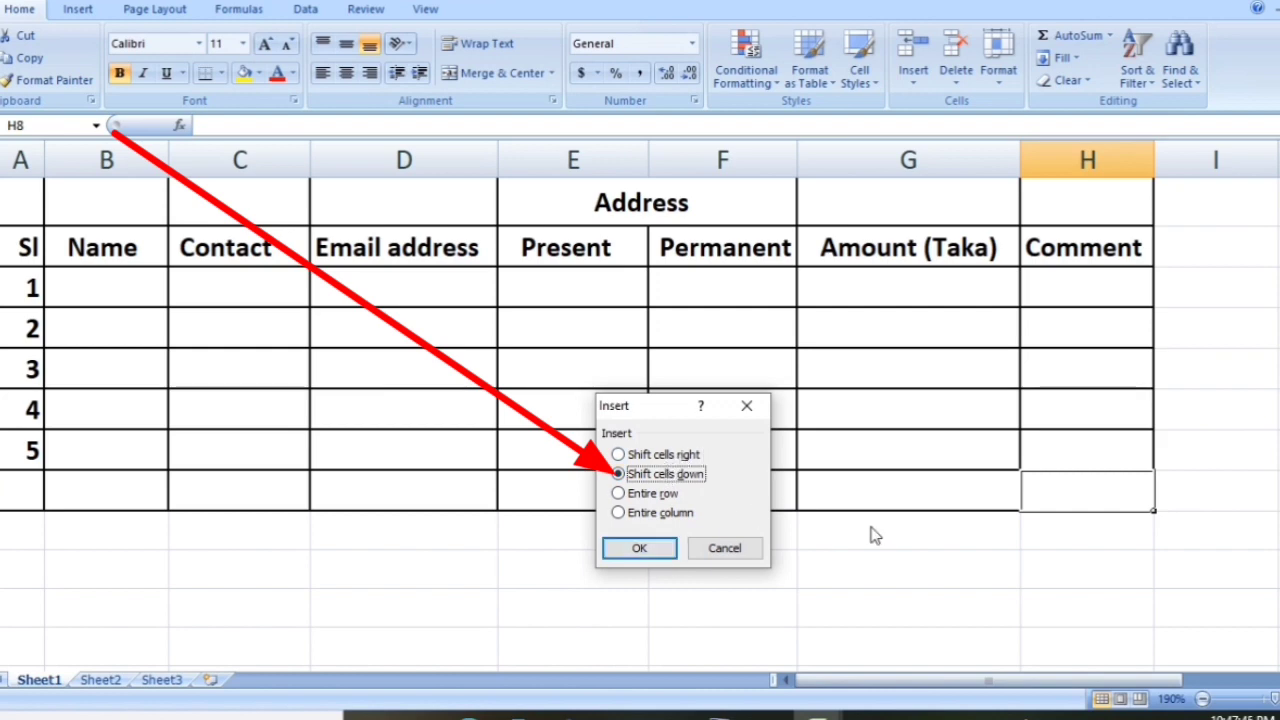
pyautogui.click(617, 545)
pyautogui.click(1205, 537)
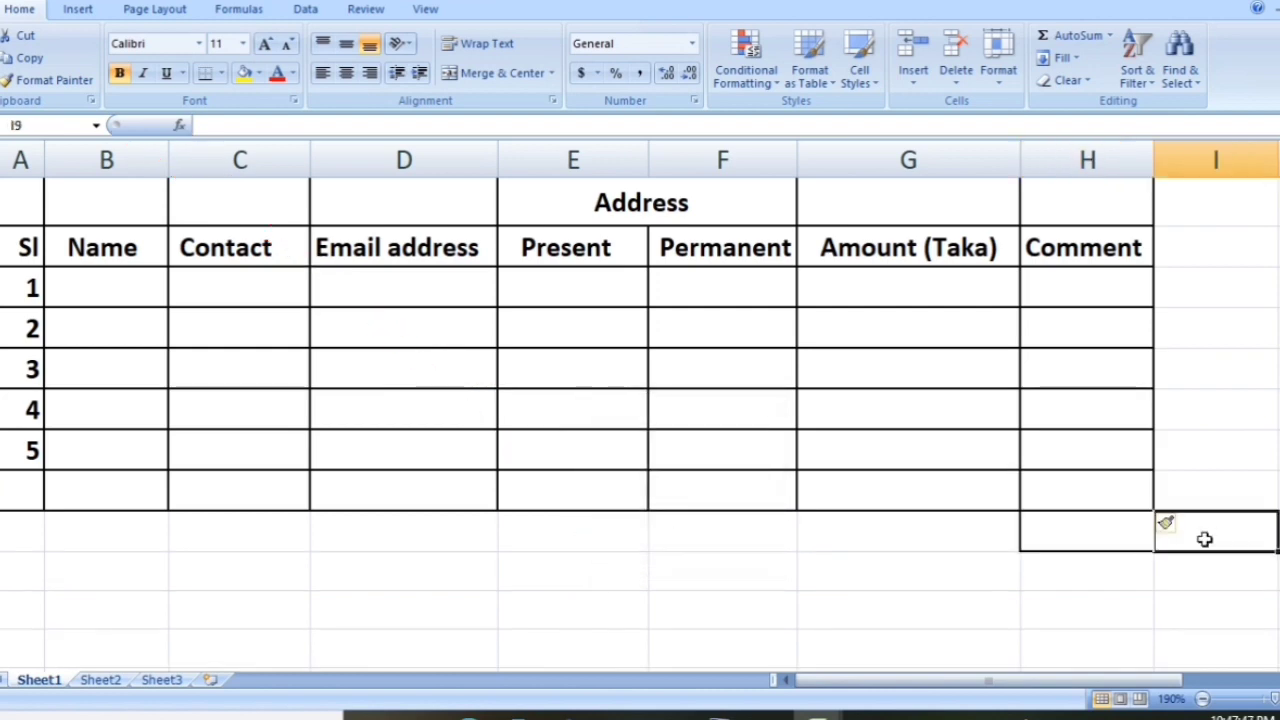
pyautogui.click(1071, 603)
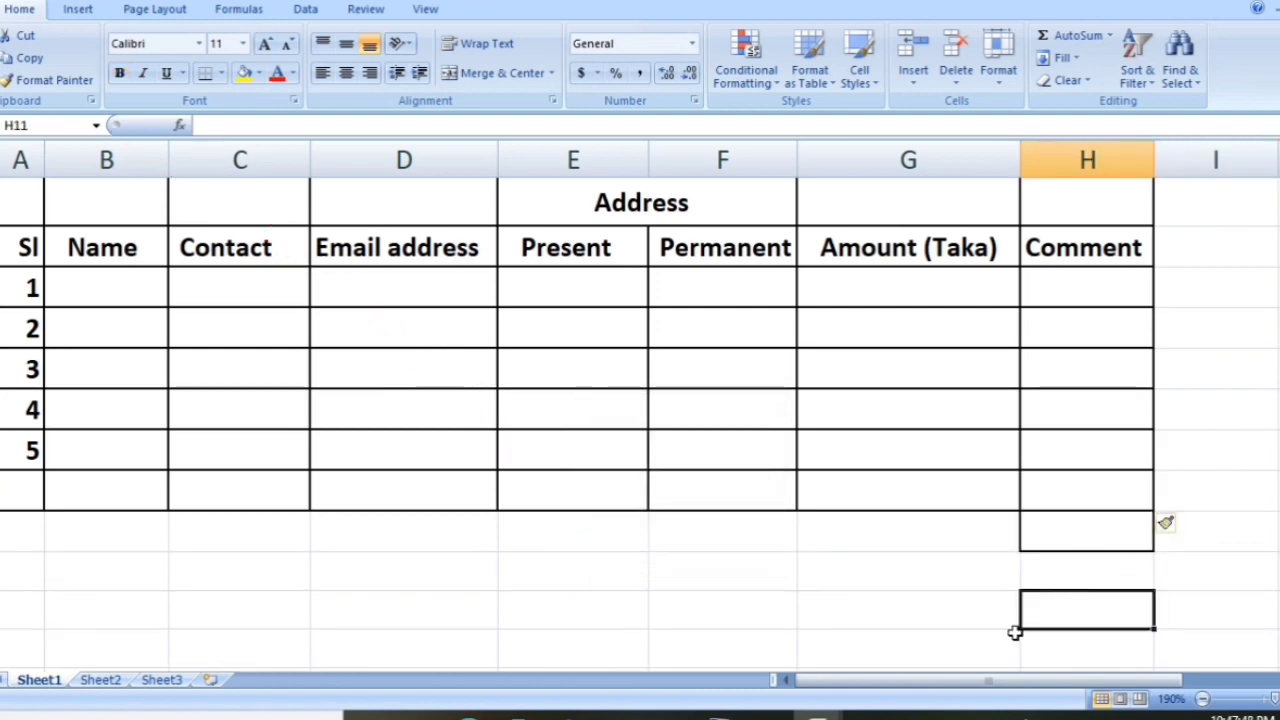
# - Delete the extra cell H9 below the Comment column with the Shift cells up option
pyautogui.click(1097, 543)
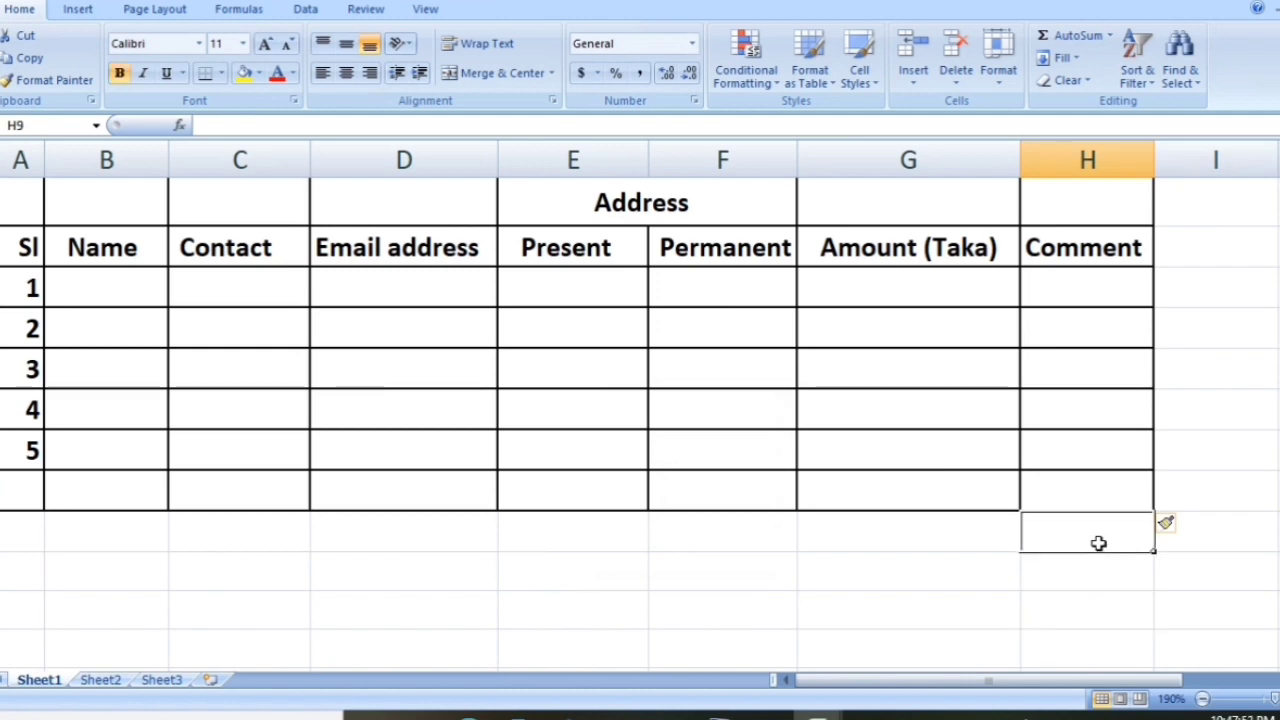
pyautogui.click(957, 86)
pyautogui.click(972, 106)
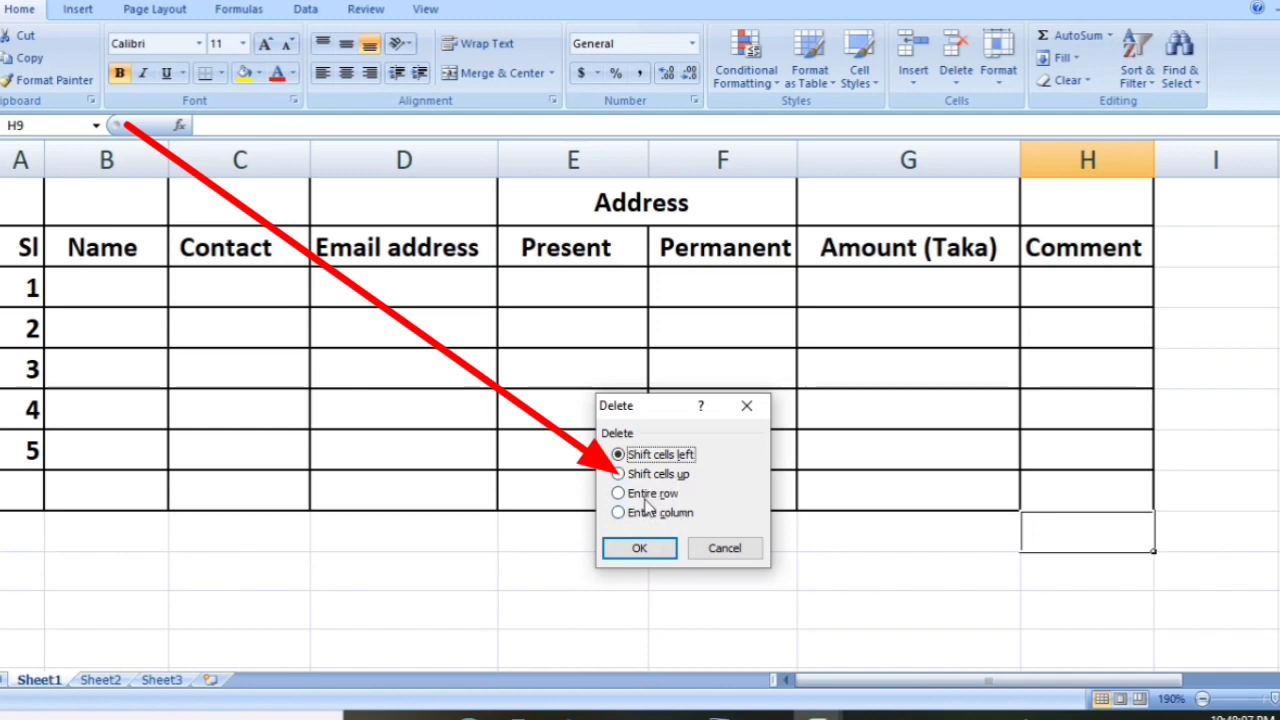
pyautogui.click(619, 474)
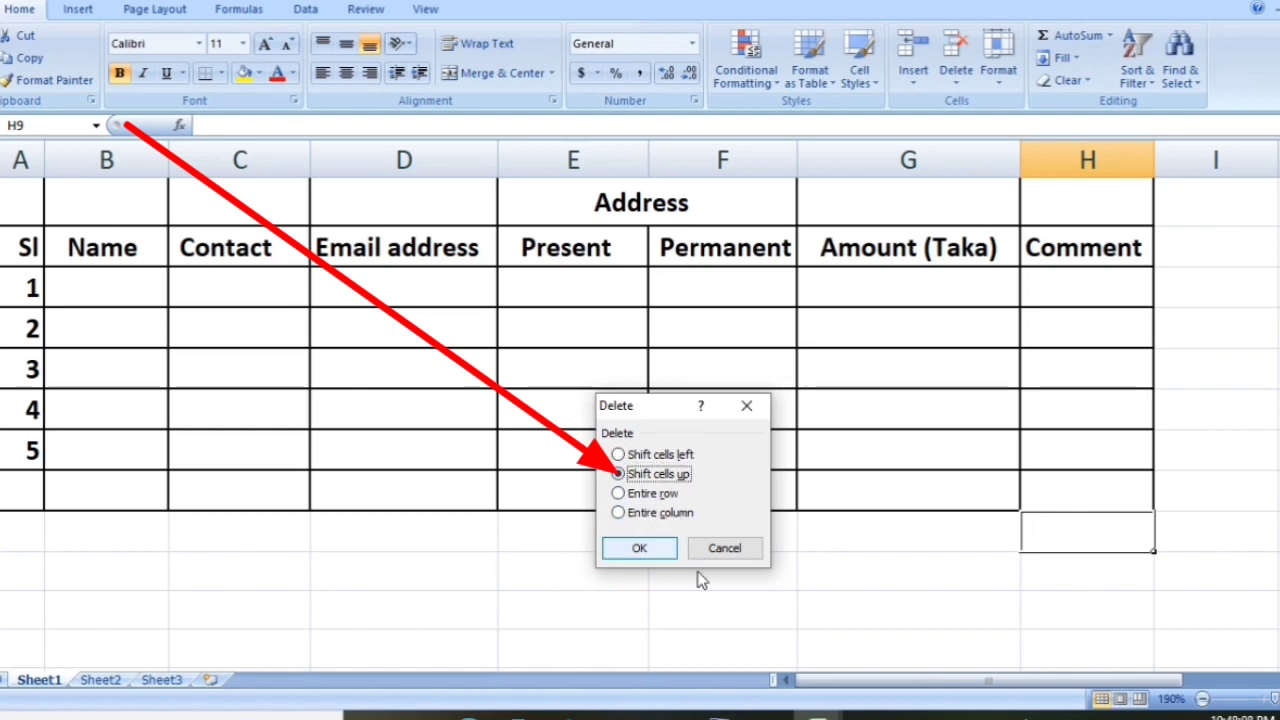
pyautogui.click(633, 548)
pyautogui.click(1134, 619)
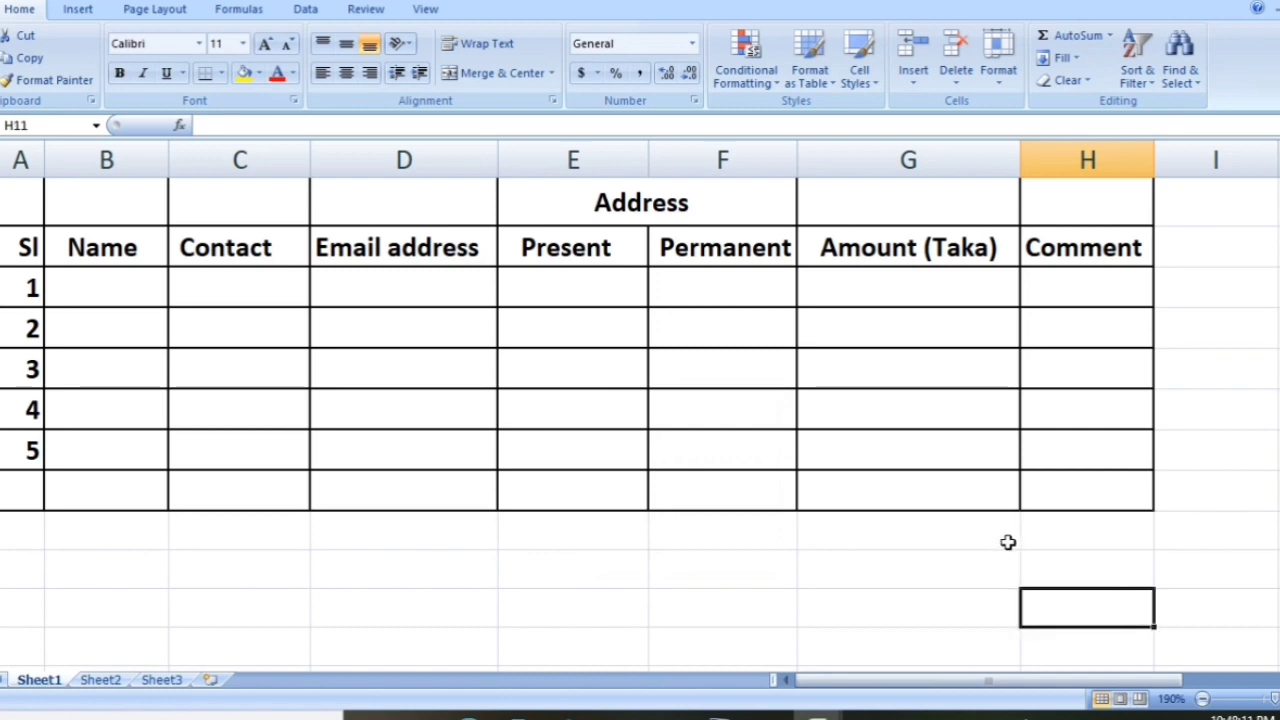
pyautogui.click(1092, 518)
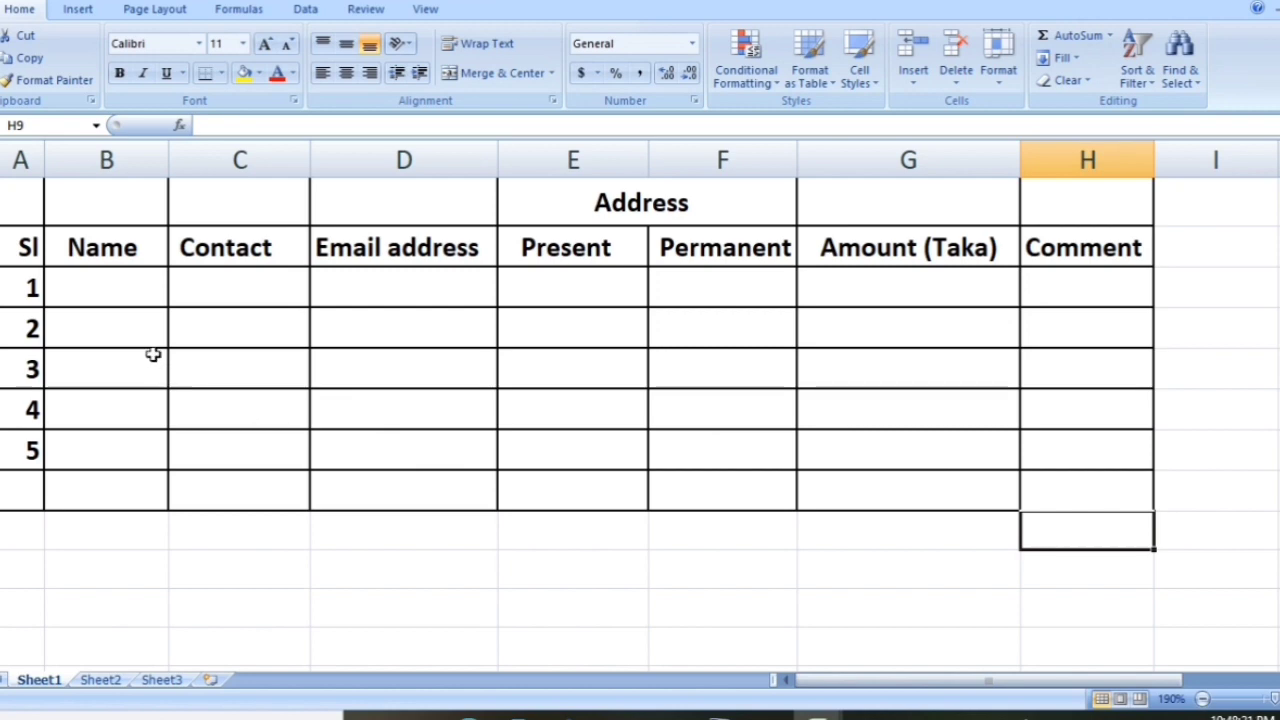
# - Insert a new sheet row between the table headings and the row for Sl 1, at row 3
pyautogui.click(73, 301)
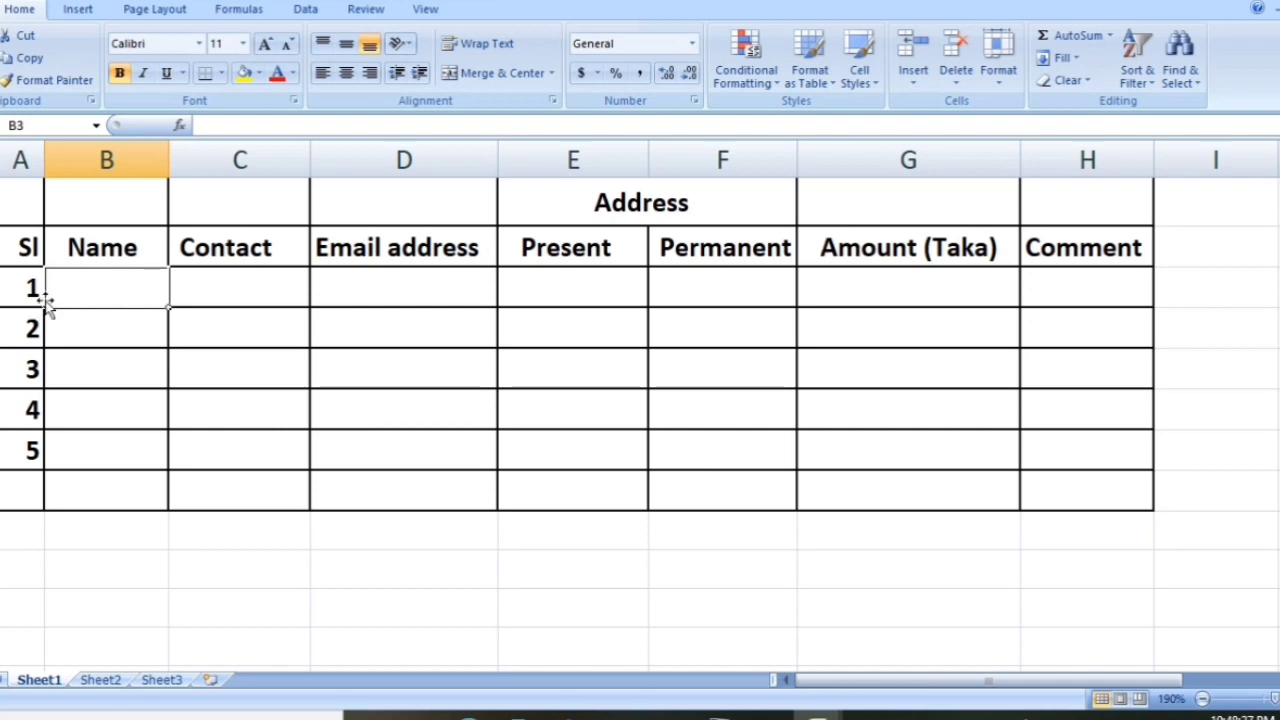
pyautogui.click(922, 86)
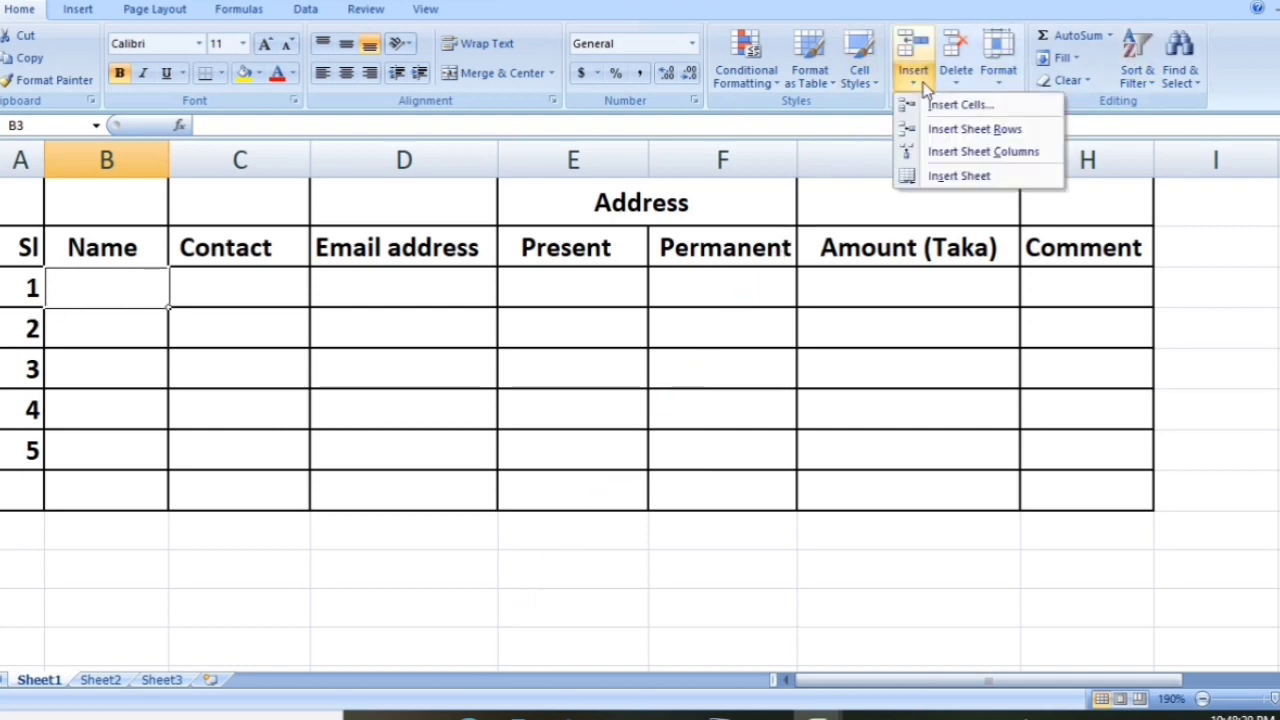
pyautogui.click(955, 129)
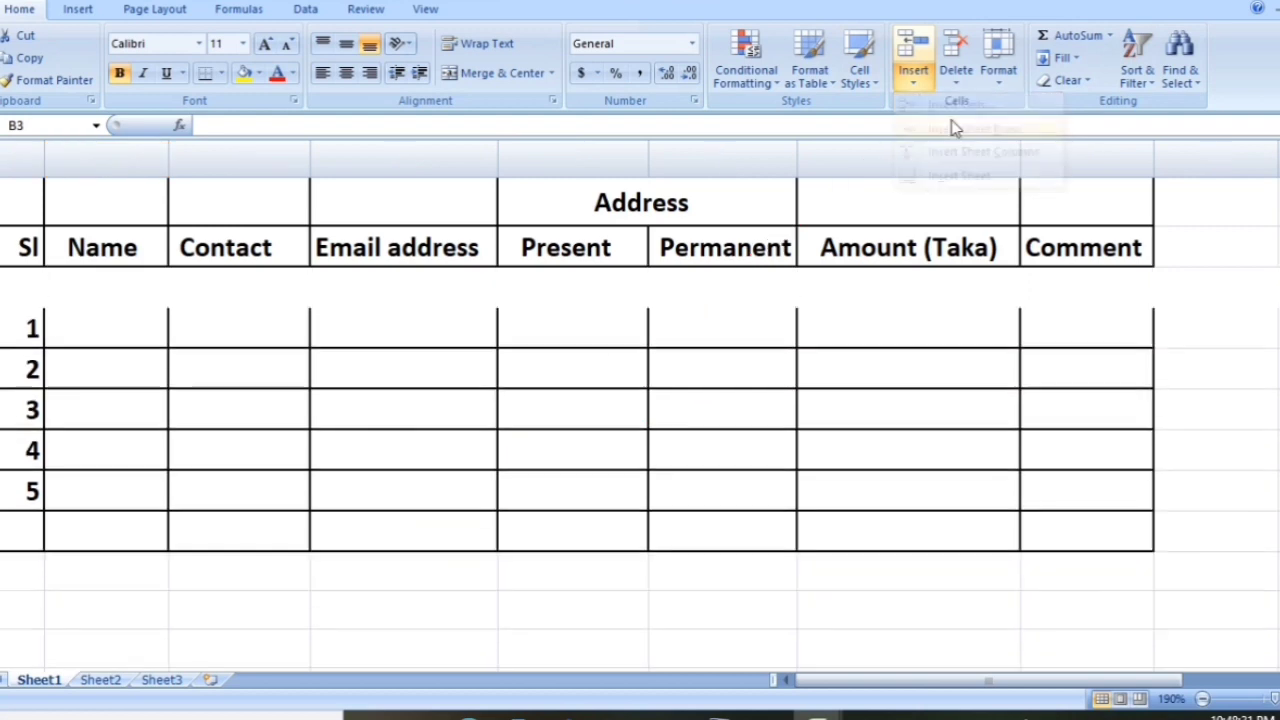
pyautogui.click(34, 297)
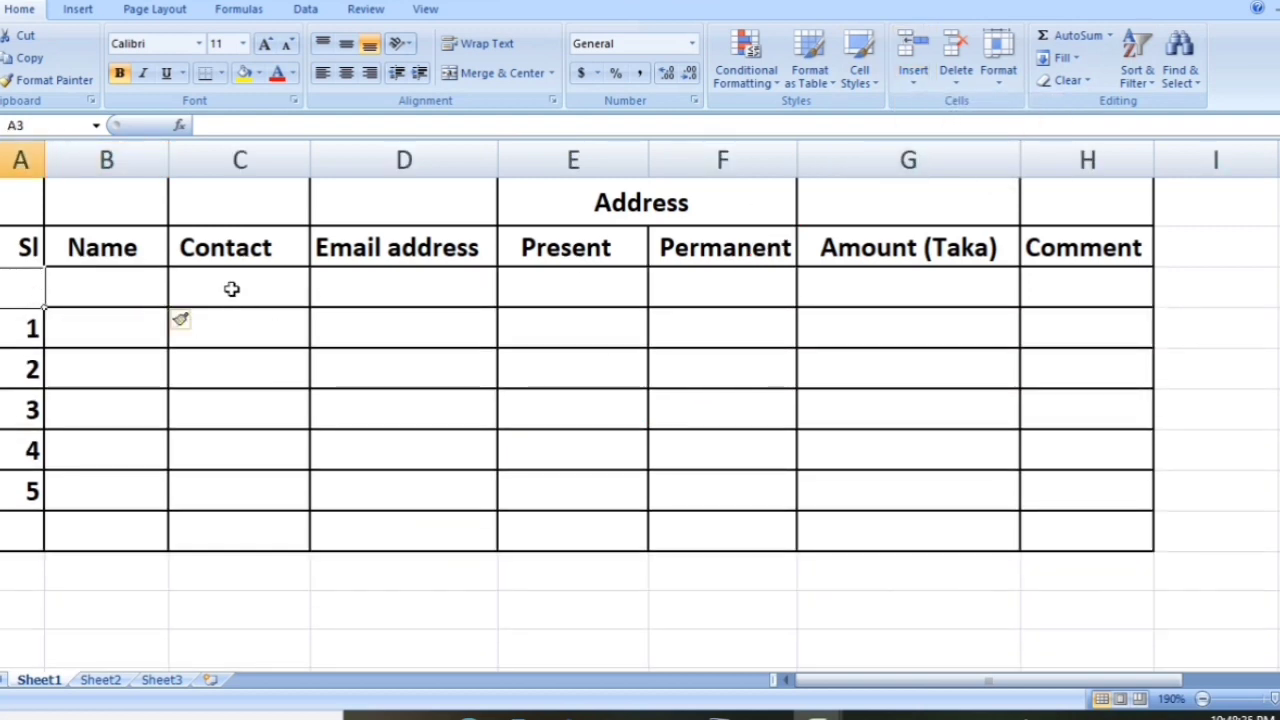
# - Delete the empty sheet row between the table headings and Sl 1
pyautogui.click(140, 290)
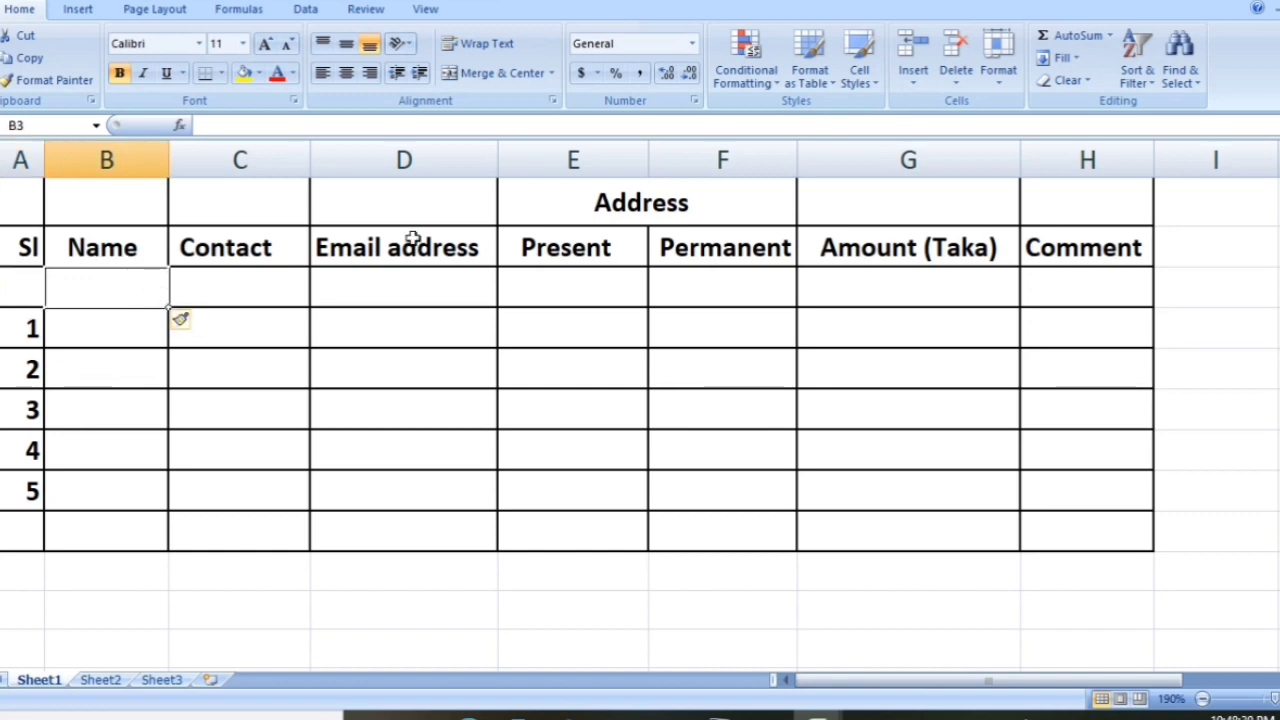
pyautogui.click(956, 80)
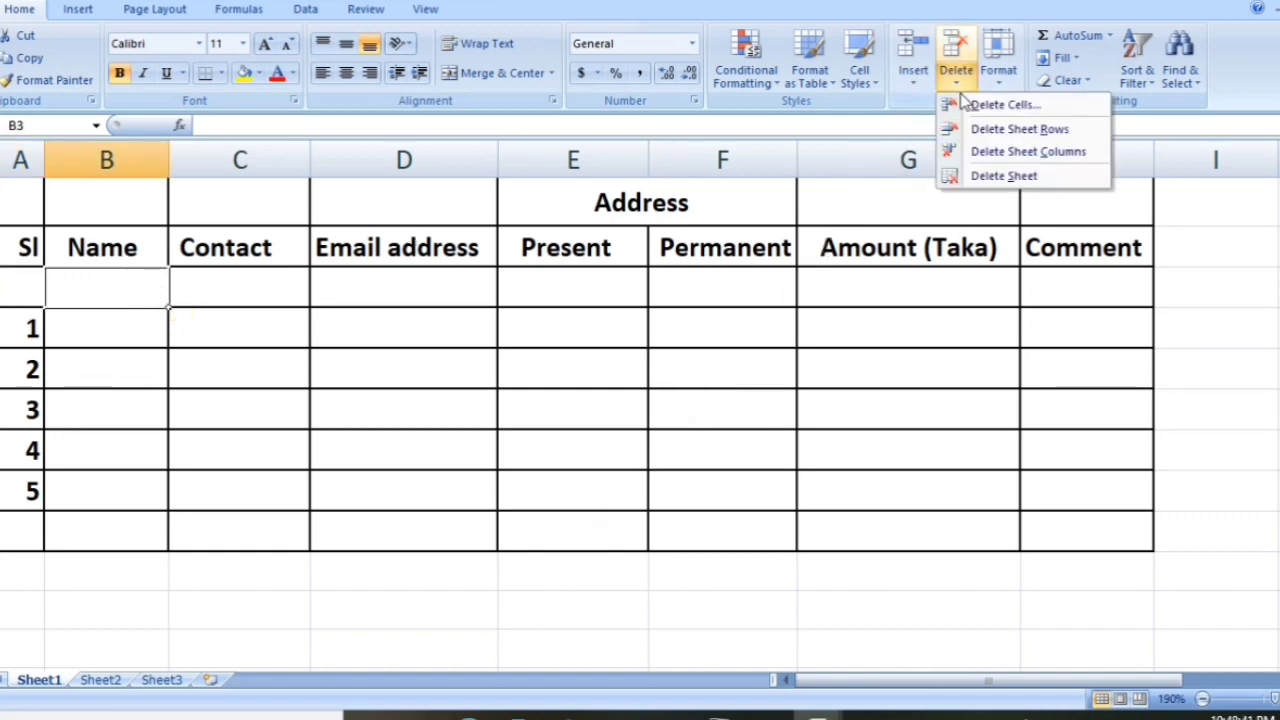
pyautogui.click(1019, 129)
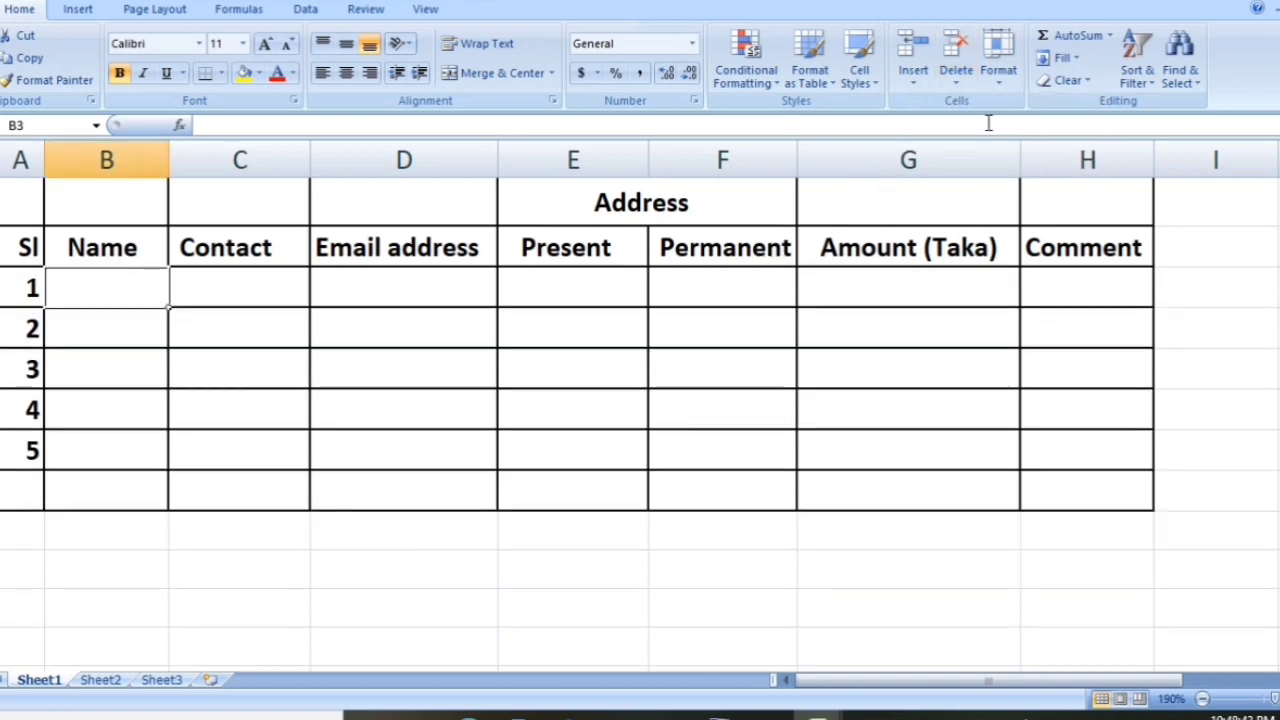
pyautogui.click(430, 505)
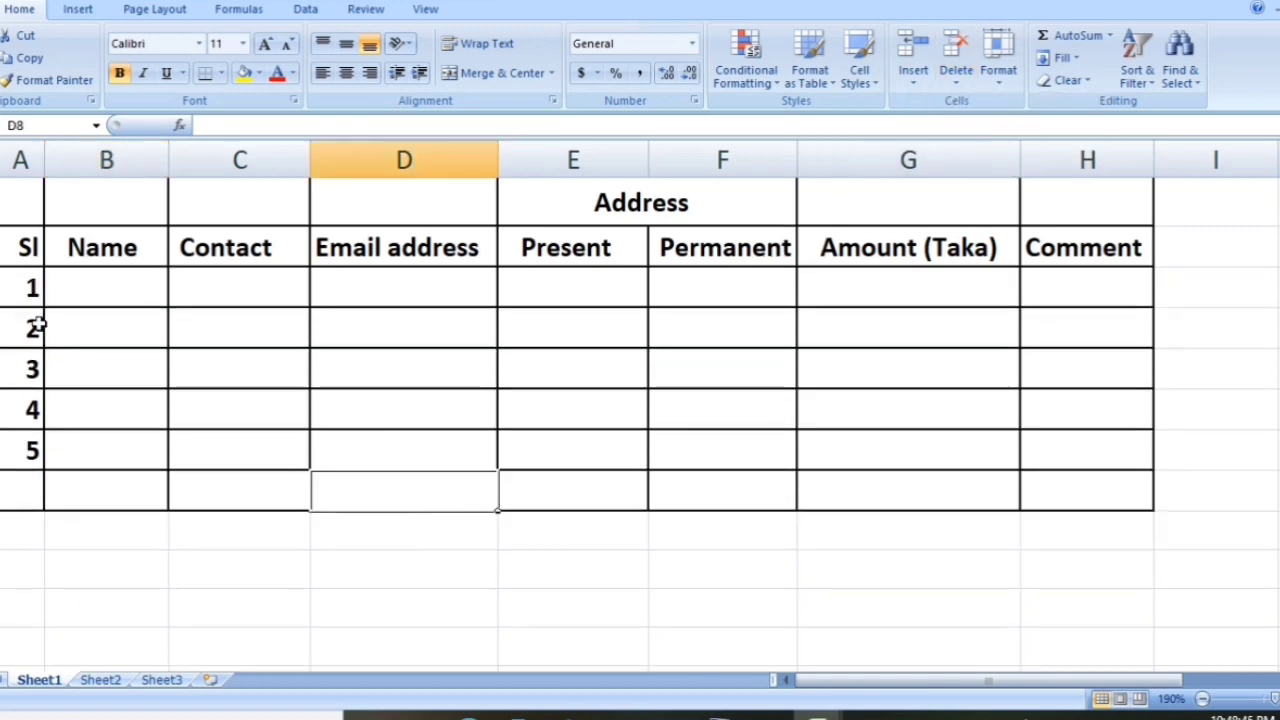
# - Insert a new sheet row between Sl 1 and Sl 2, at row 4
pyautogui.click(78, 334)
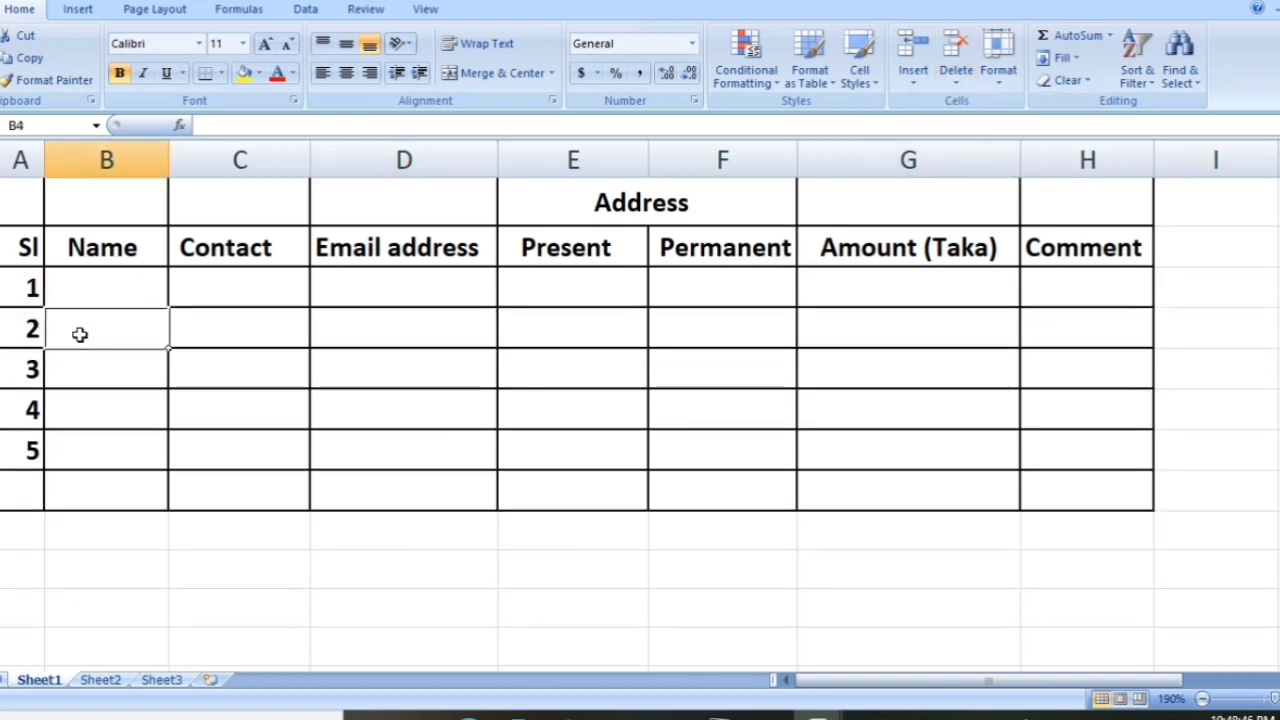
pyautogui.click(913, 80)
pyautogui.click(984, 134)
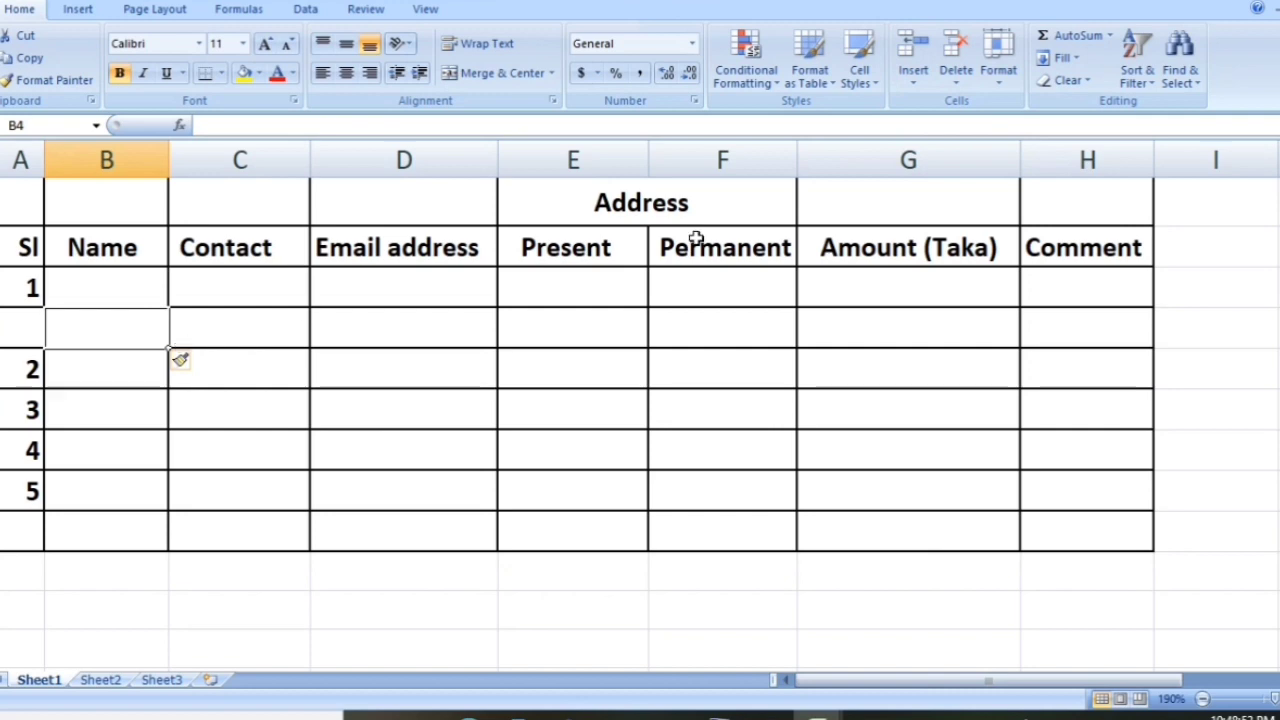
# - Delete the empty sheet row between Sl 1 and Sl 2
pyautogui.click(958, 90)
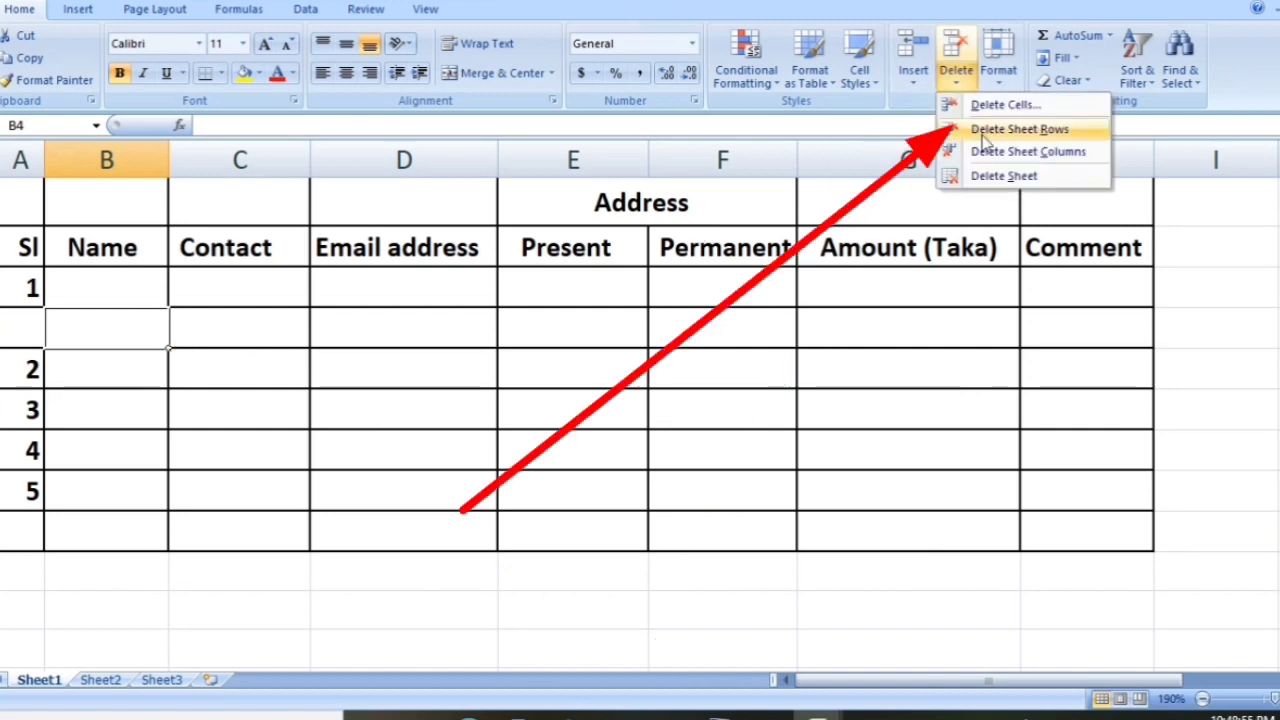
pyautogui.click(1014, 129)
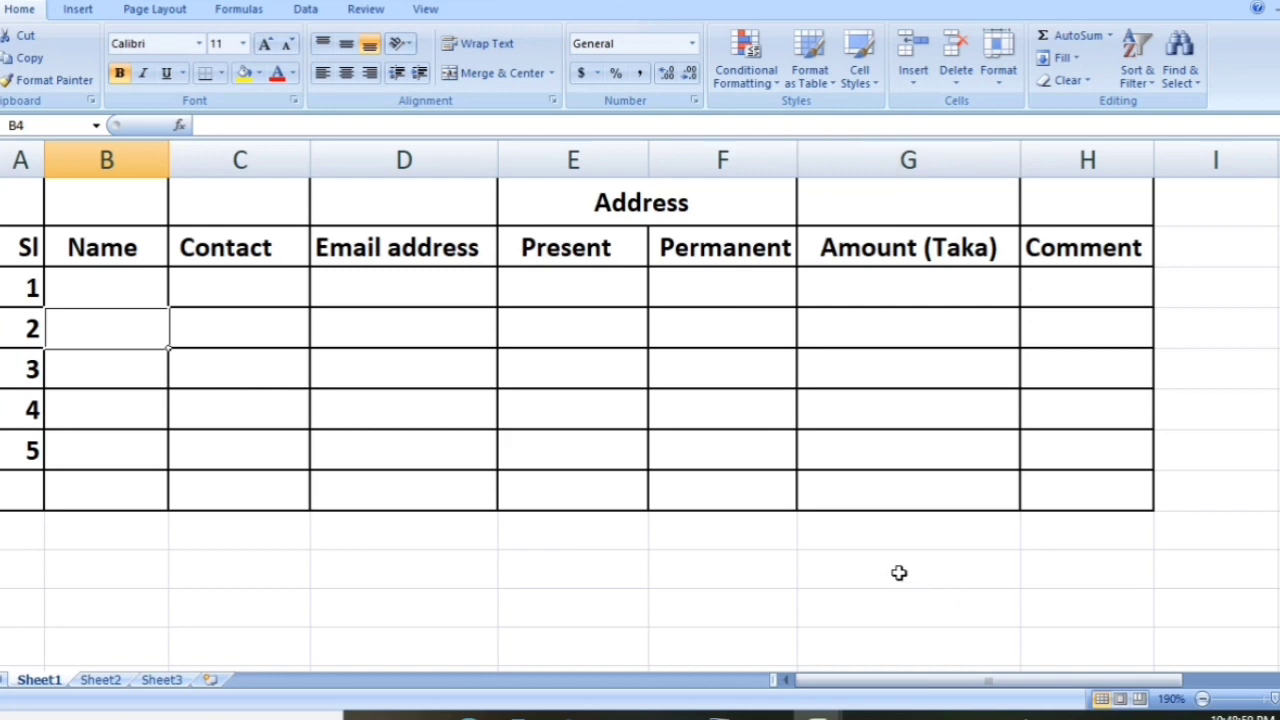
pyautogui.click(884, 510)
# - Insert one cell at H8 in the last row of the Comment column, shifting cells down
pyautogui.click(1057, 503)
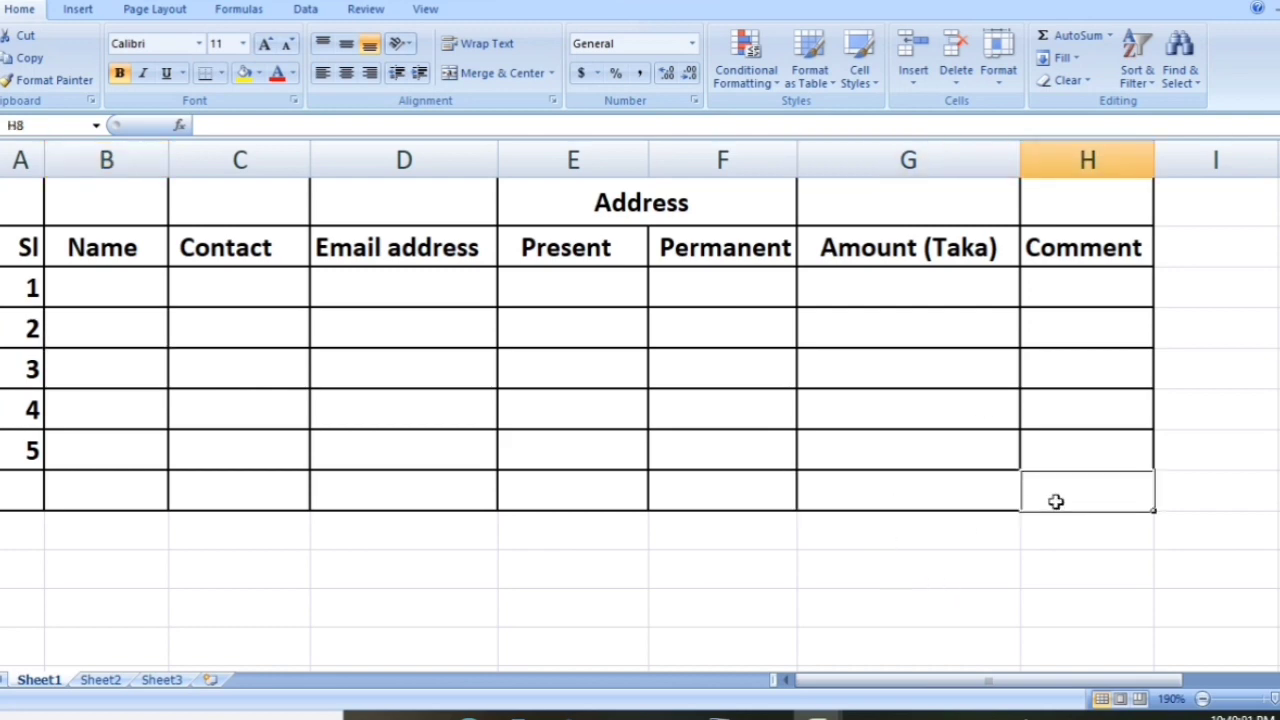
pyautogui.click(922, 90)
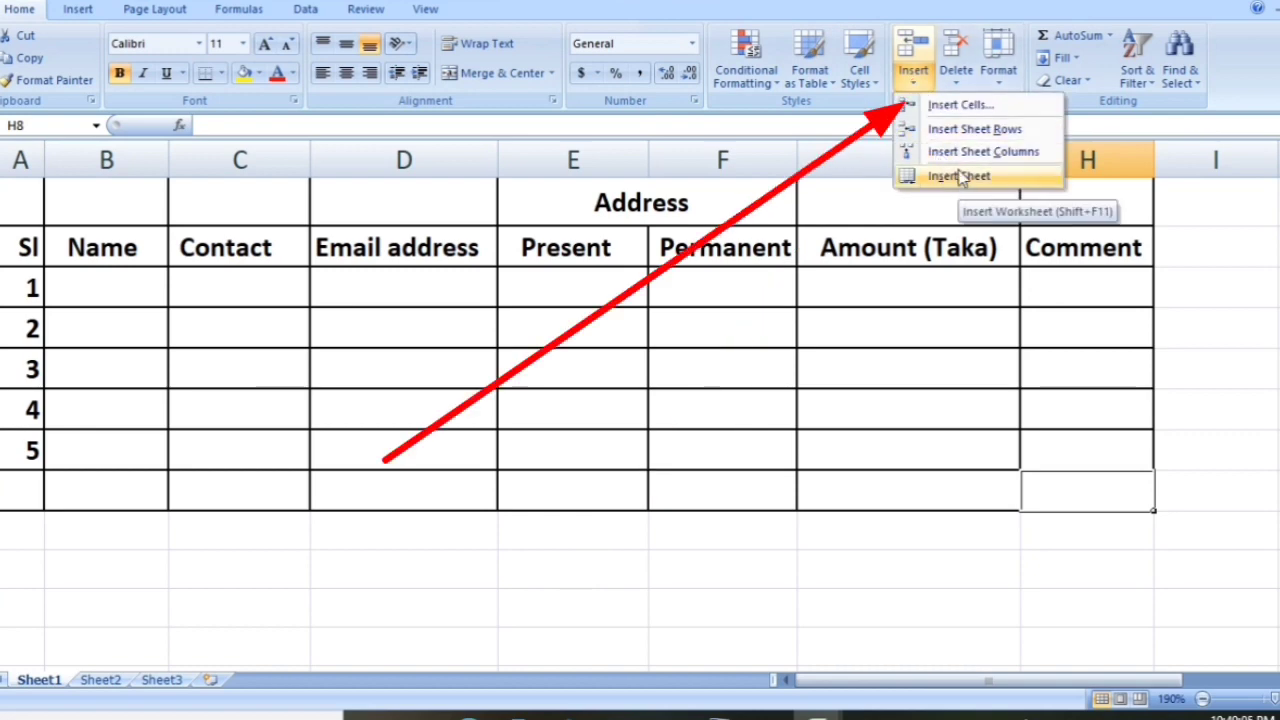
pyautogui.click(960, 110)
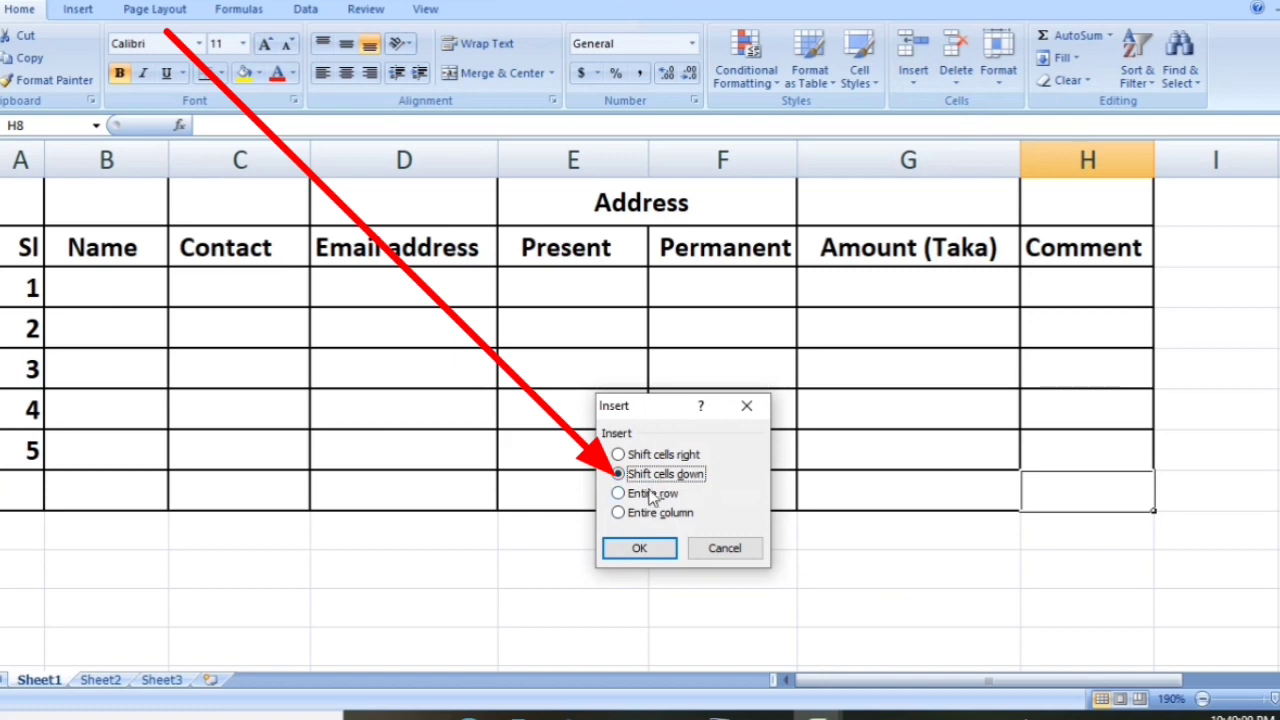
pyautogui.click(648, 553)
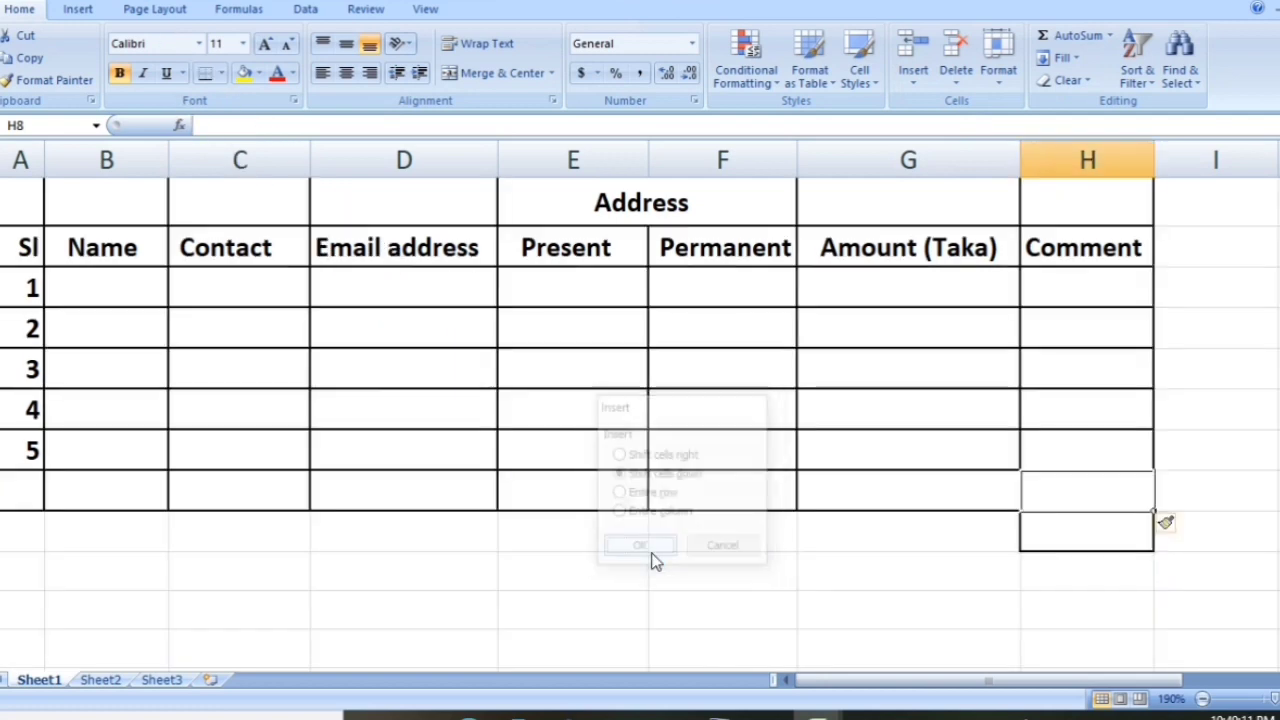
pyautogui.click(1262, 596)
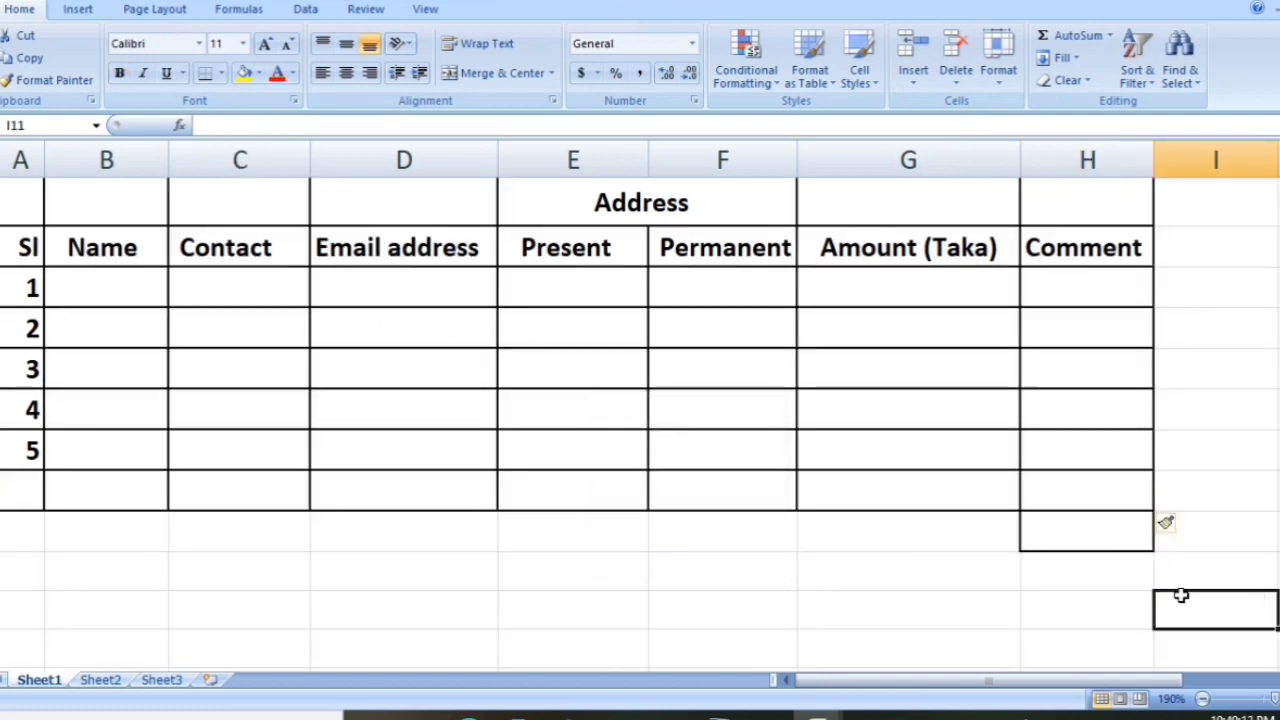
# - Delete the extra cell H9 below the Comment column with the Shift cells left option
pyautogui.click(1088, 547)
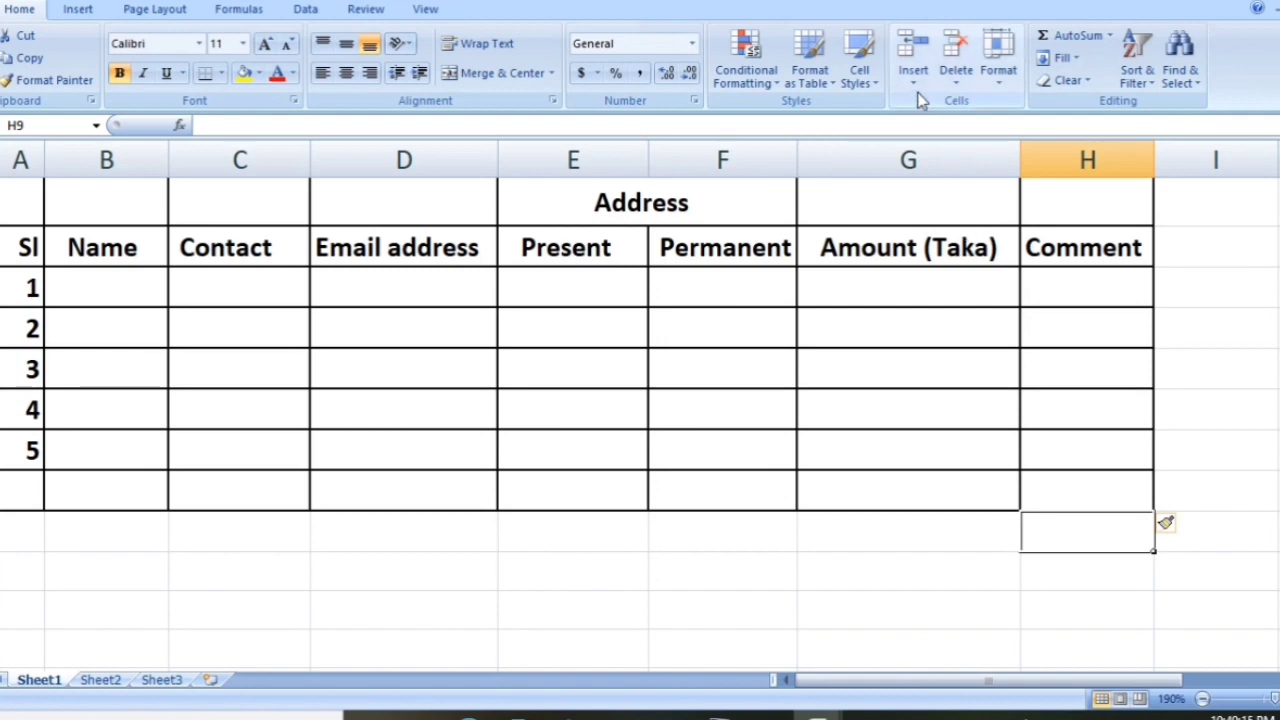
pyautogui.click(913, 80)
pyautogui.click(956, 75)
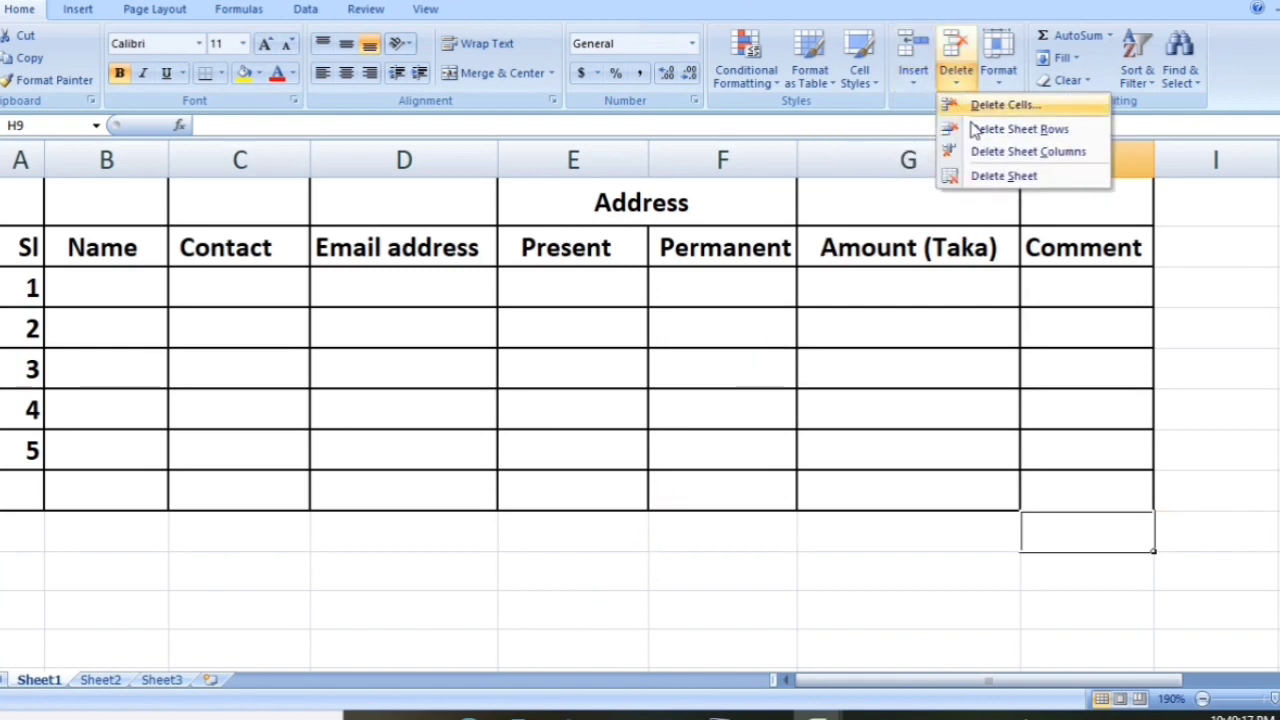
pyautogui.click(987, 108)
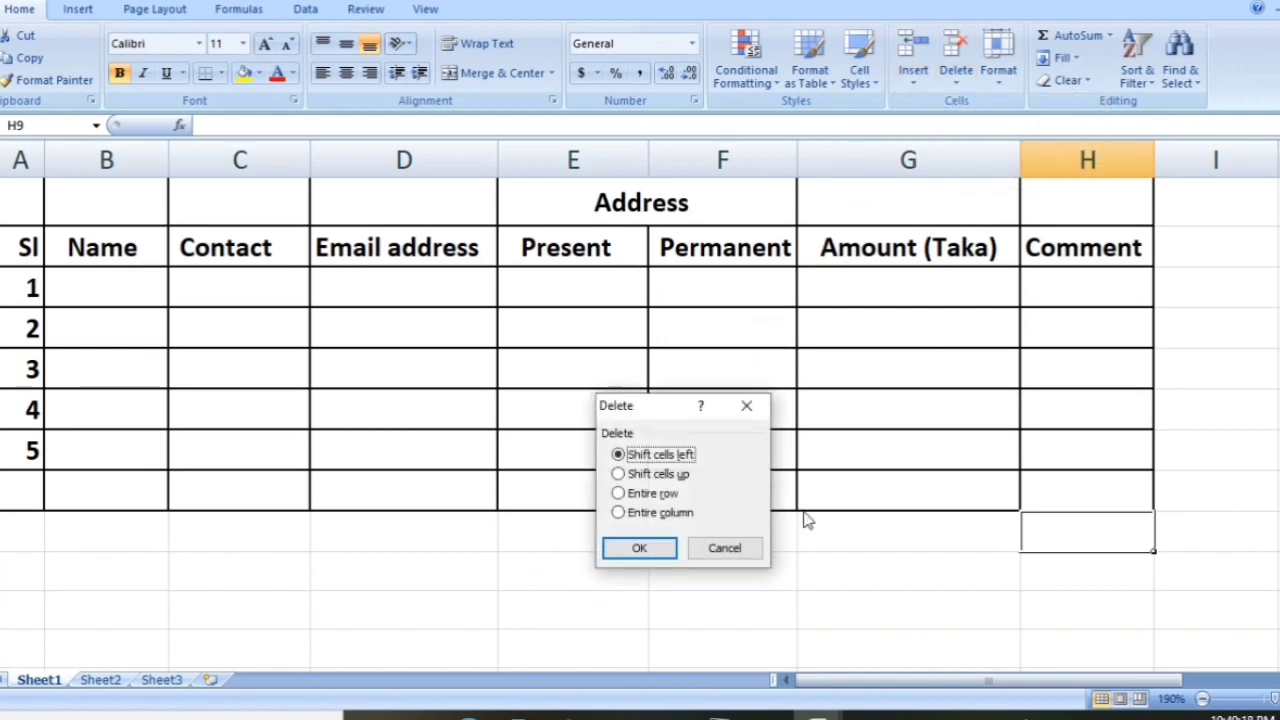
pyautogui.click(640, 550)
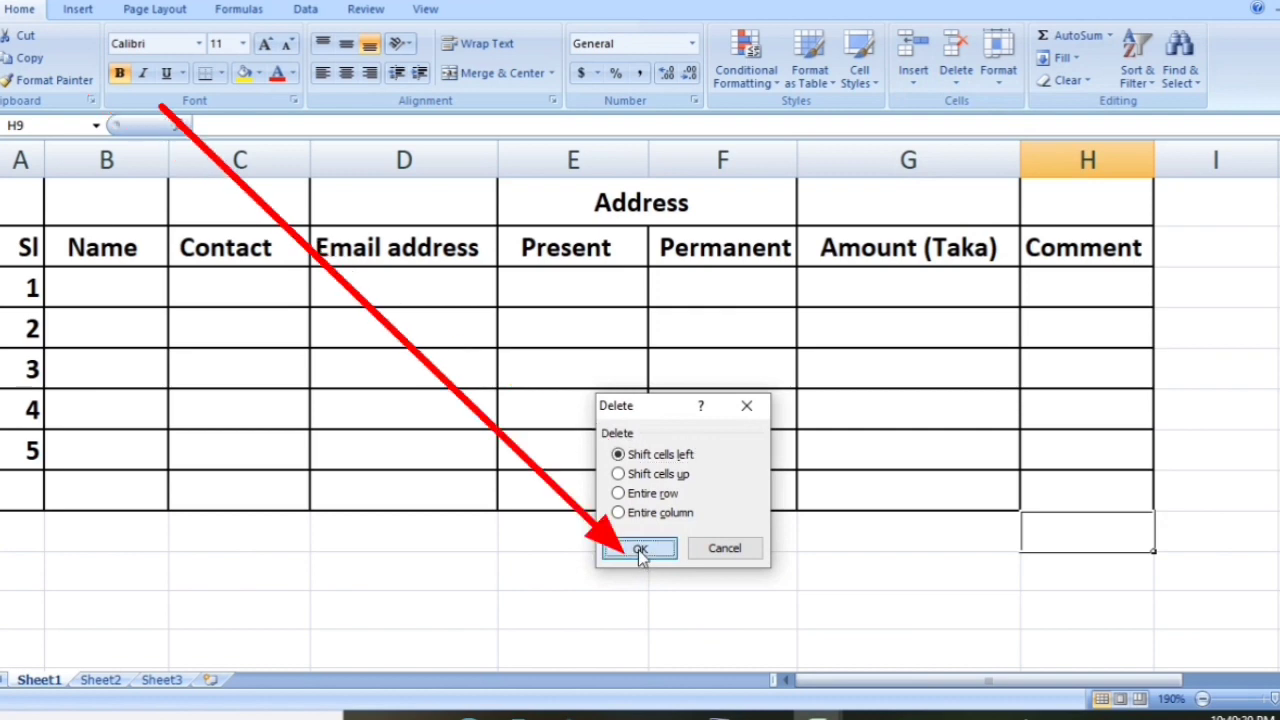
pyautogui.click(958, 540)
pyautogui.click(1088, 556)
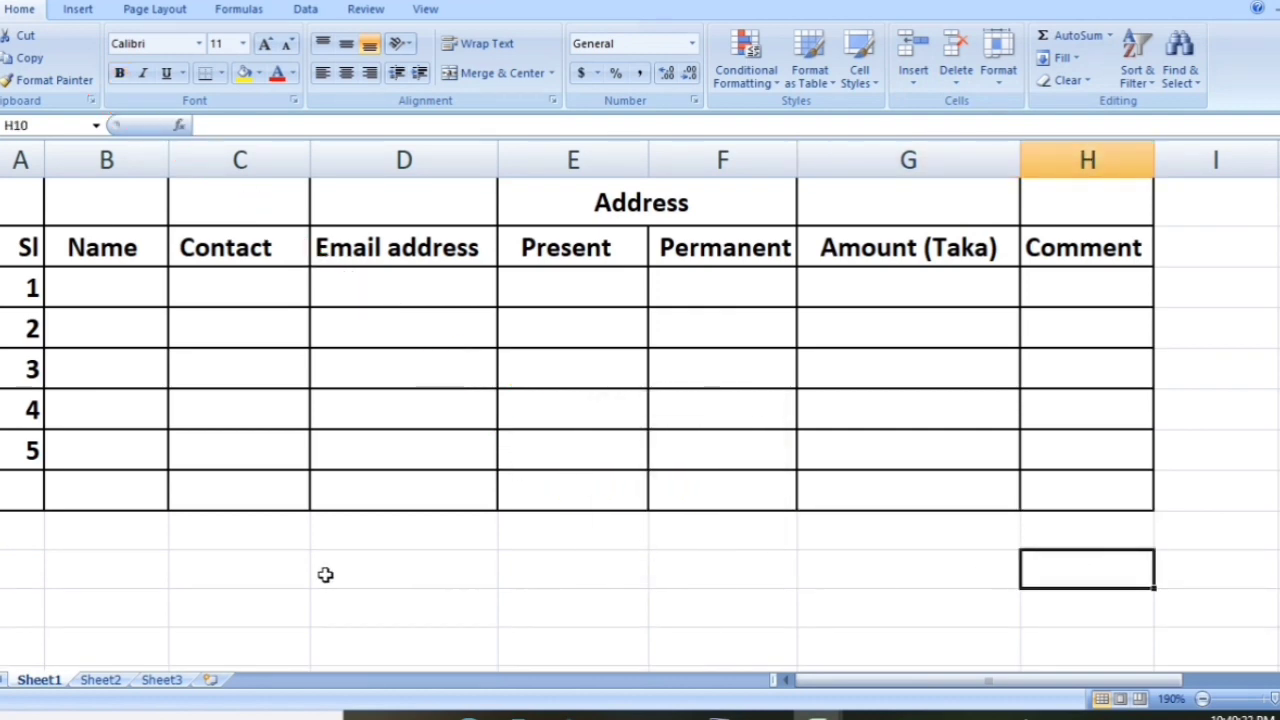